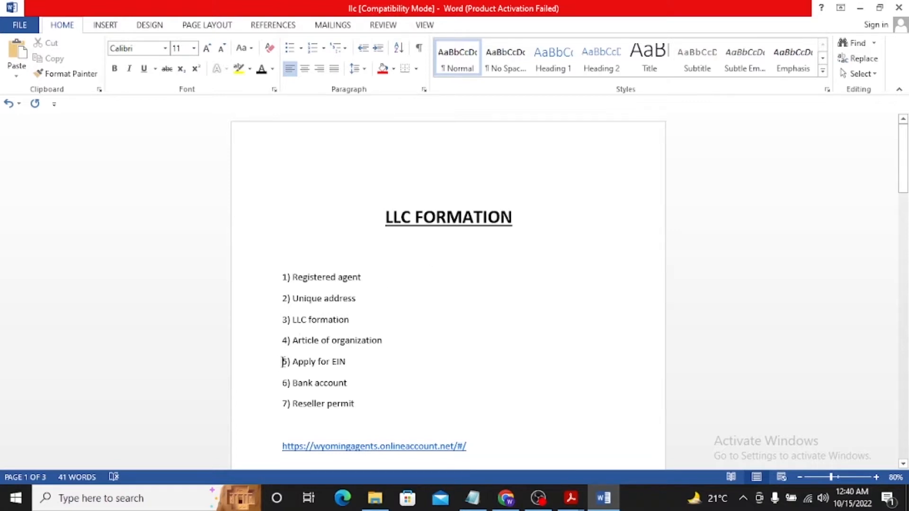
Review the LLC formation checklist from registered agent to EIN application, highlighting each item in turn
left_click_drag(282, 362, 351, 364)
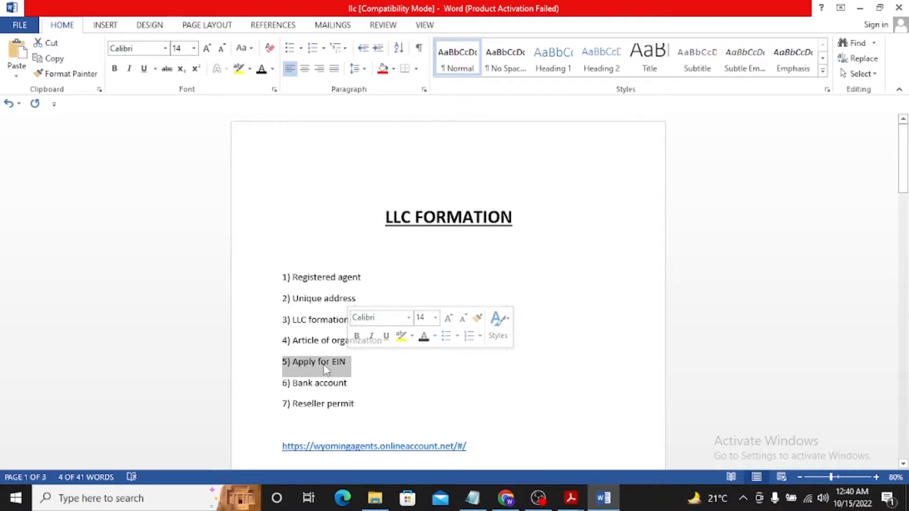
left_click(386, 362)
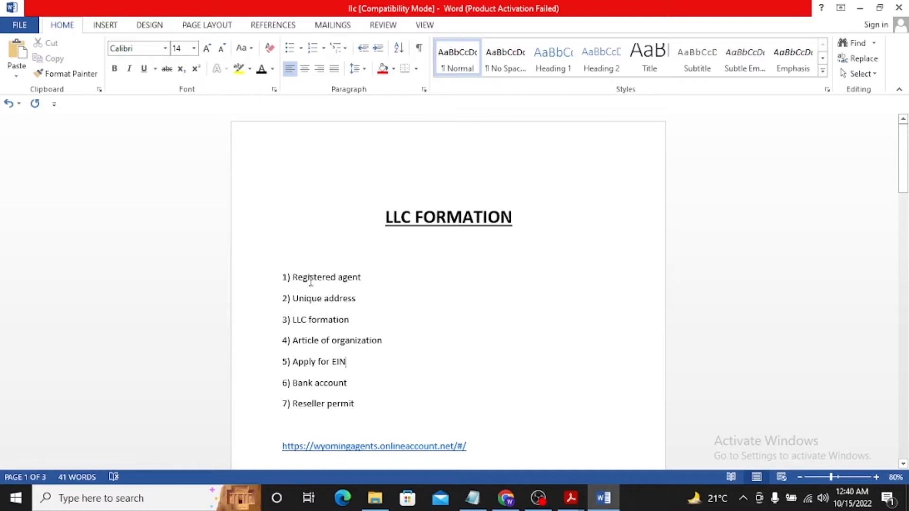
left_click_drag(282, 279, 359, 307)
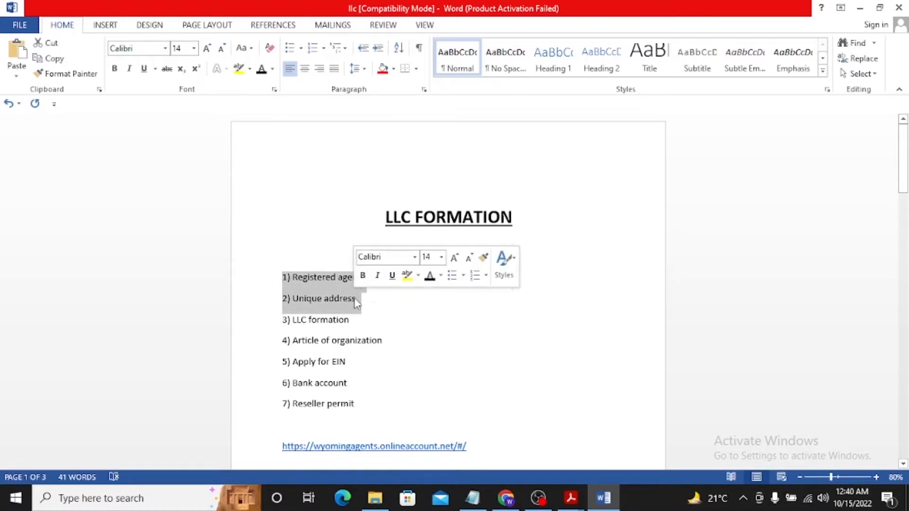
left_click(375, 298)
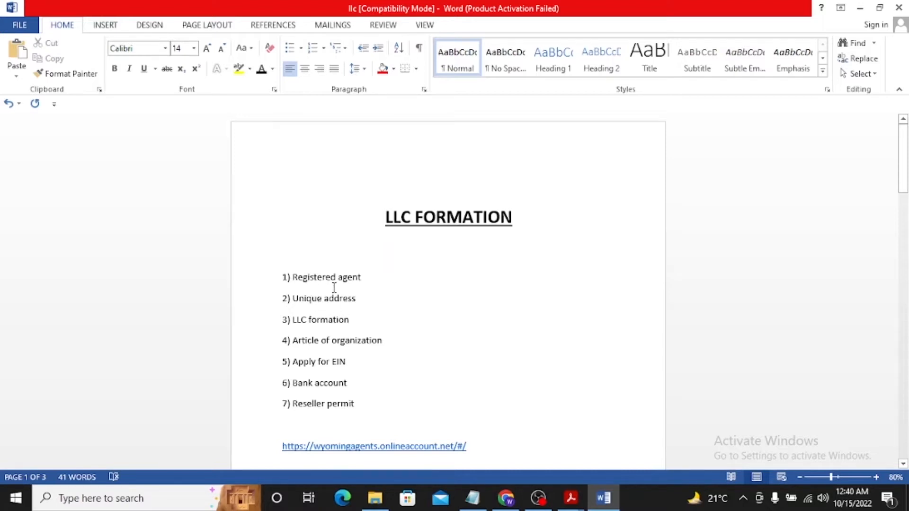
left_click_drag(283, 321, 355, 321)
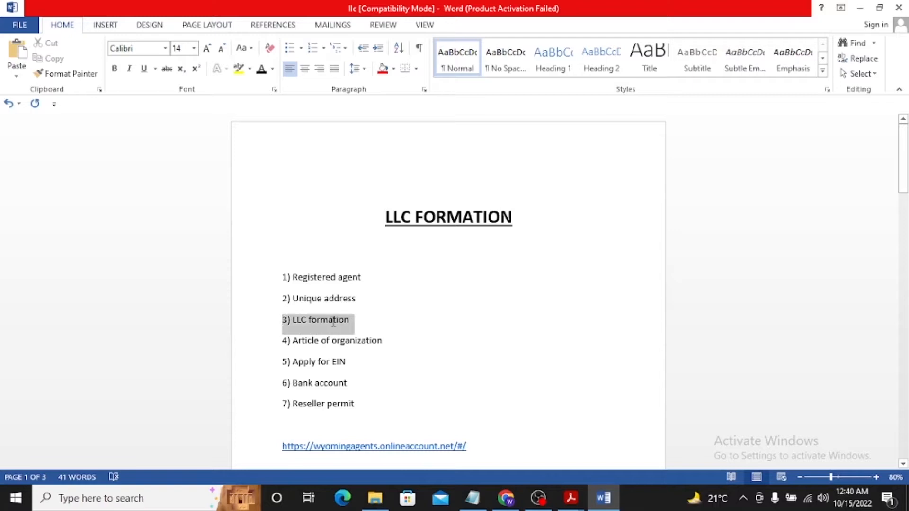
left_click(390, 322)
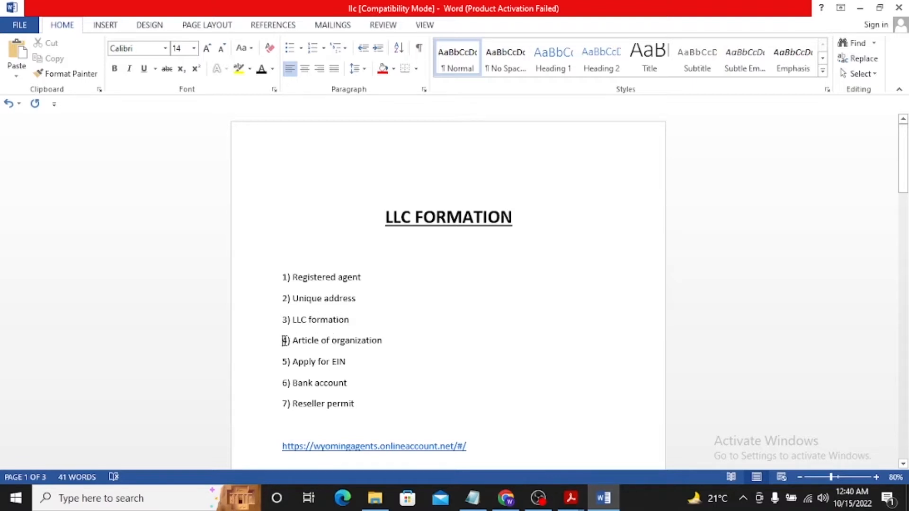
left_click_drag(284, 341, 386, 350)
left_click(404, 354)
left_click_drag(905, 180, 903, 194)
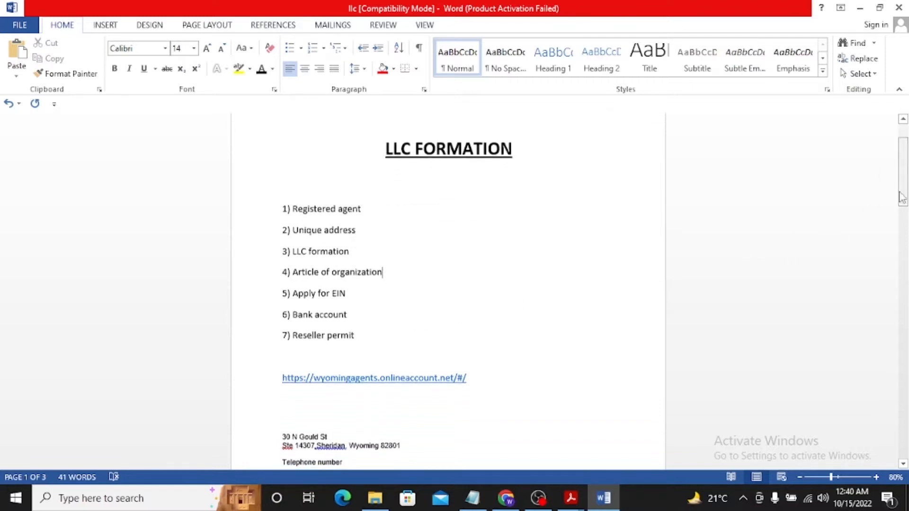
left_click_drag(284, 296, 357, 286)
left_click(350, 293)
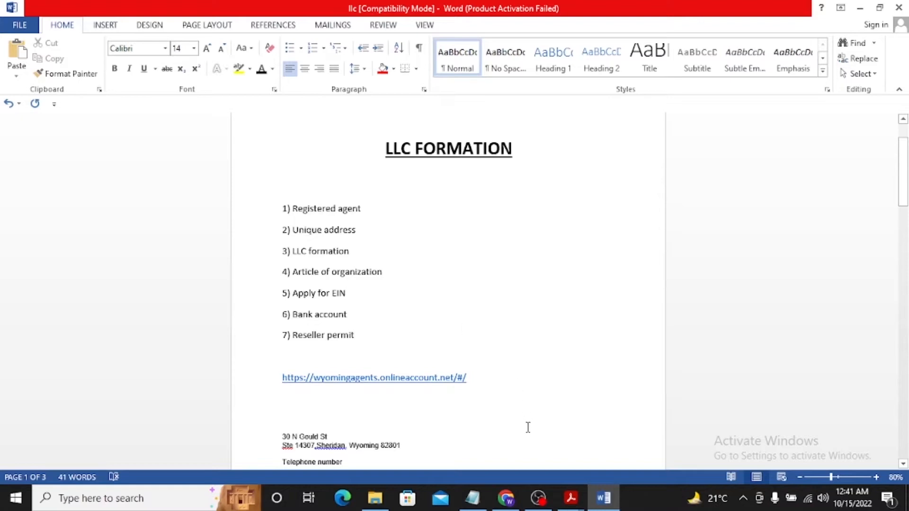
Switch to Chrome and open a Google search page in a new tab
left_click(506, 497)
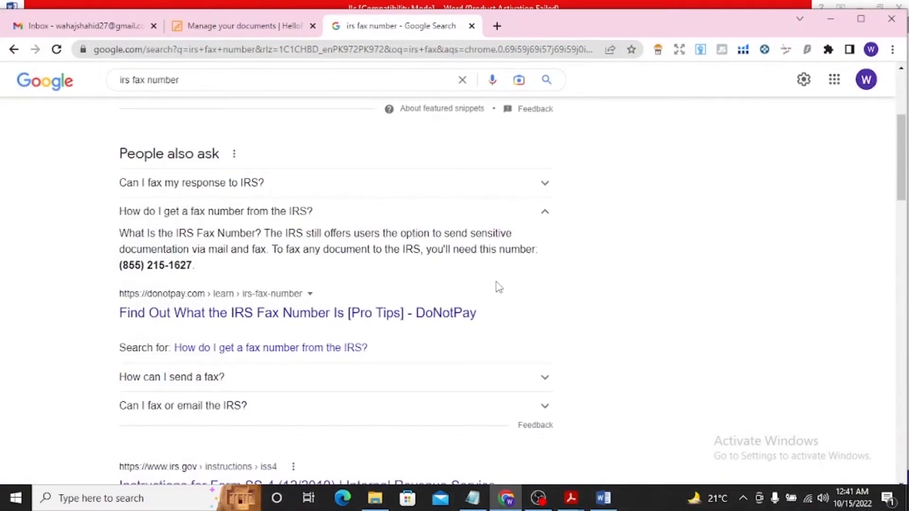
left_click_drag(908, 148, 877, 148)
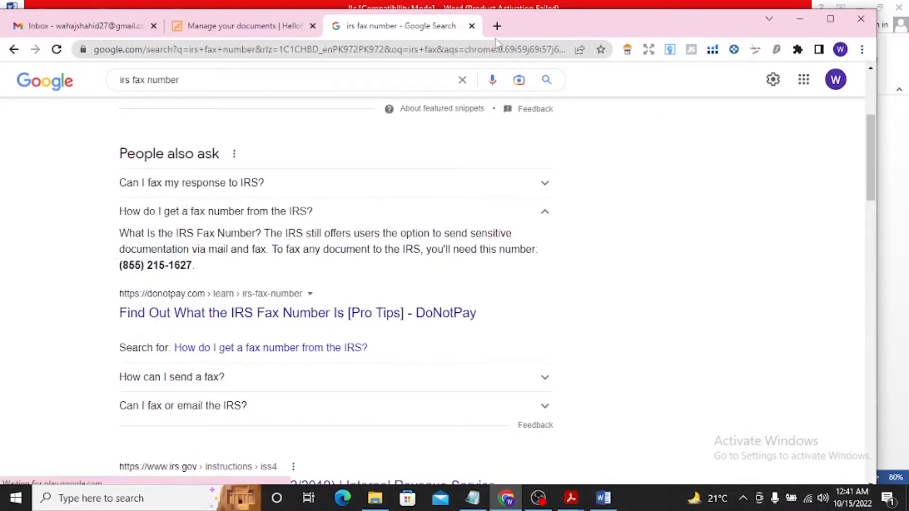
left_click(496, 26)
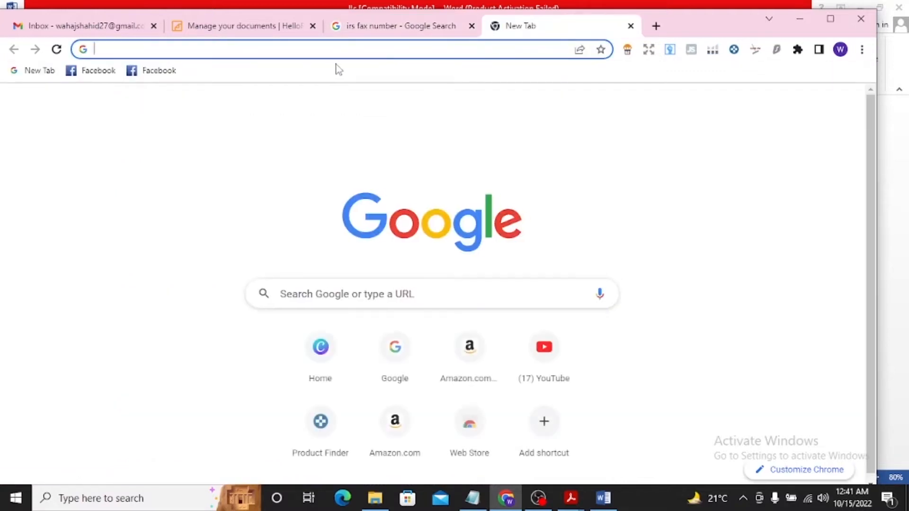
type("g")
left_click(227, 107)
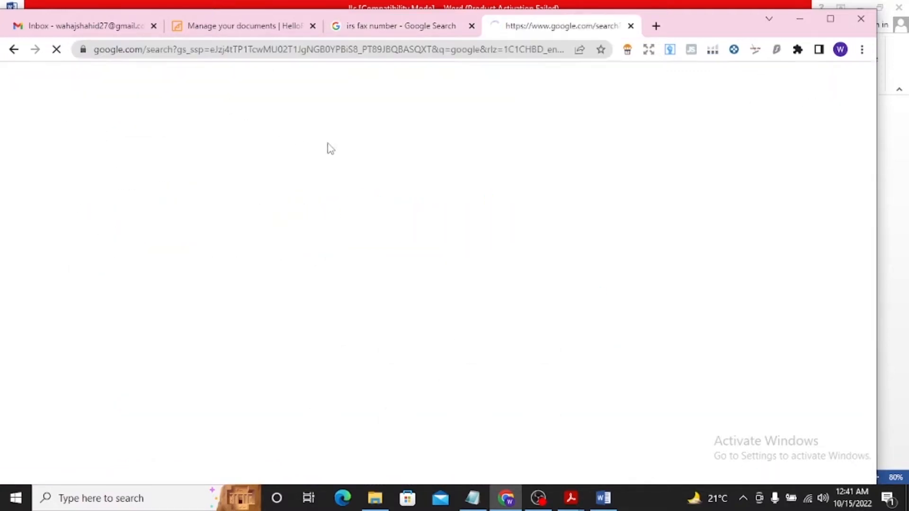
Replace the search query and search Google for "download ss 4 form"
left_click(286, 103)
key("BackSpace")
key("BackSpace")
key("BackSpace")
key("BackSpace")
key("BackSpace")
key("BackSpace")
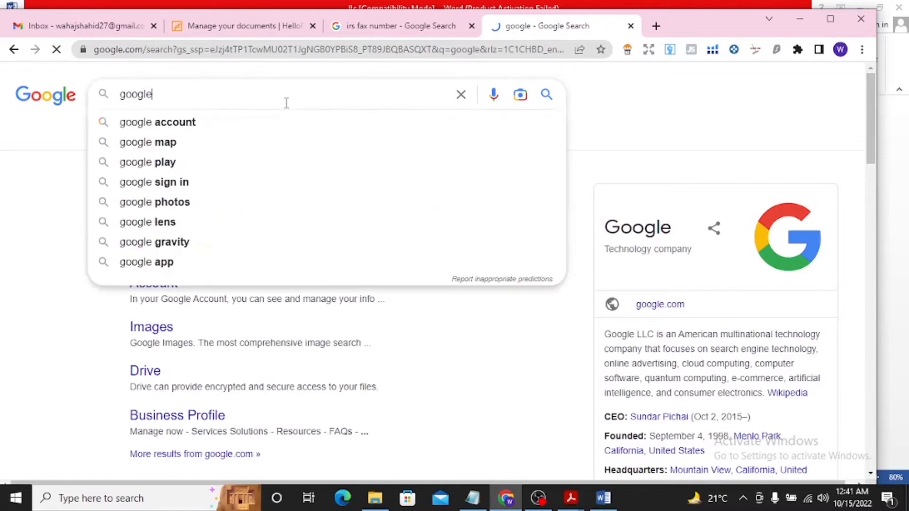
type("down")
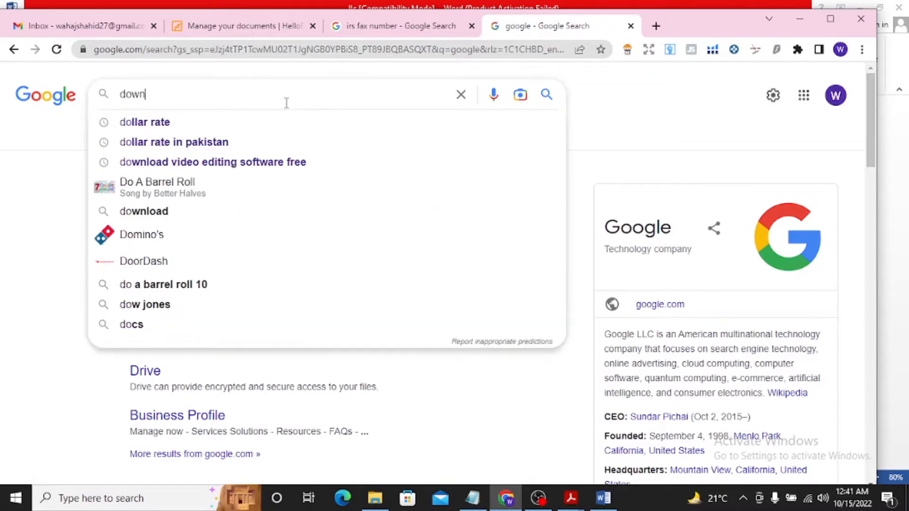
type("load ss4")
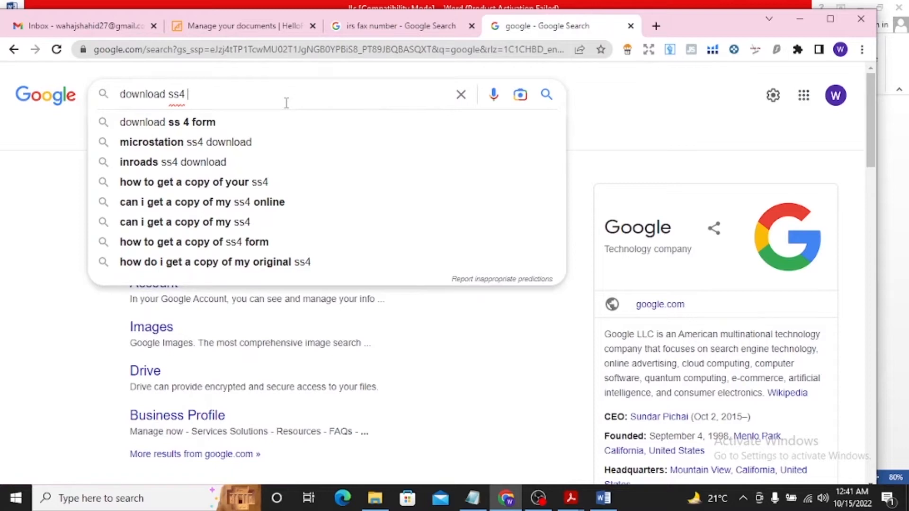
left_click(246, 121)
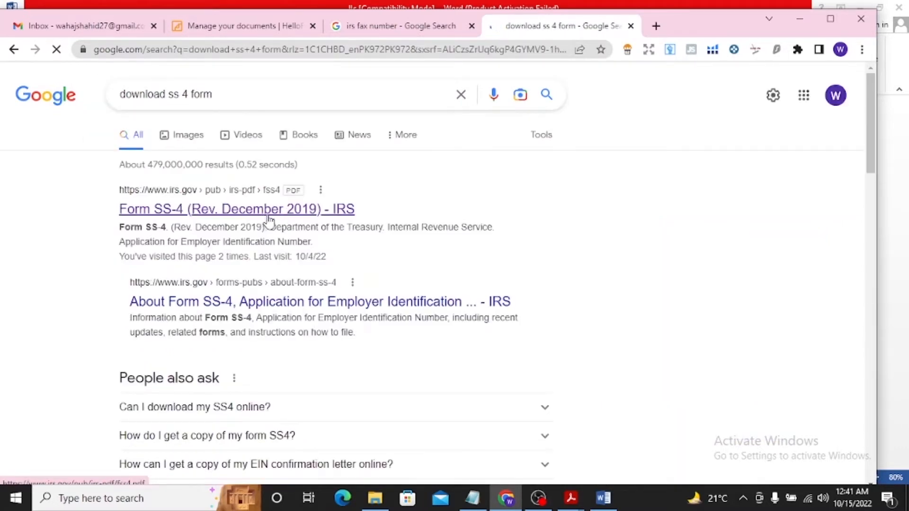
Open the IRS result Form SS-4 (Rev. December 2019) and download the PDF
left_click(269, 213)
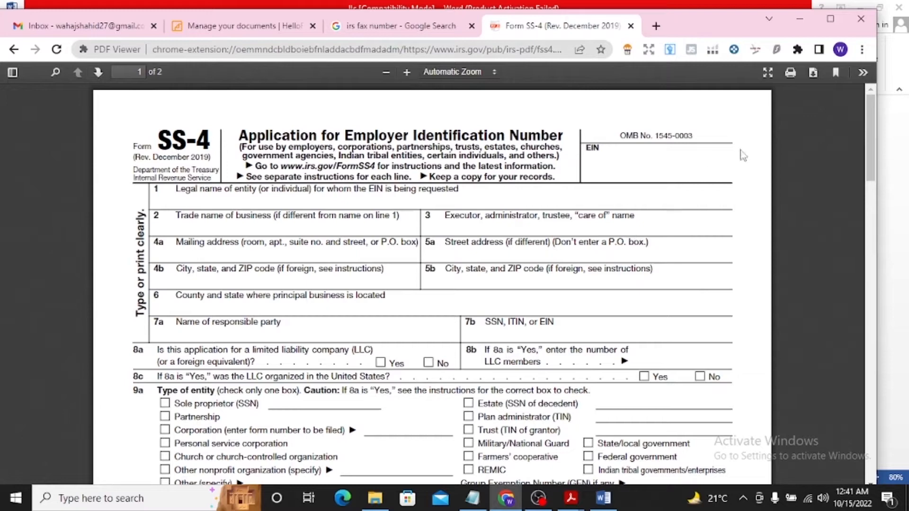
left_click(813, 74)
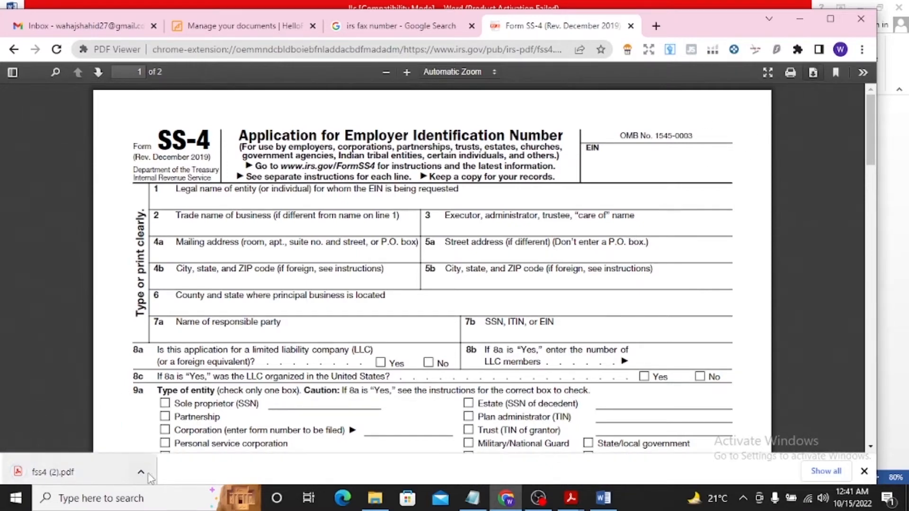
left_click(142, 473)
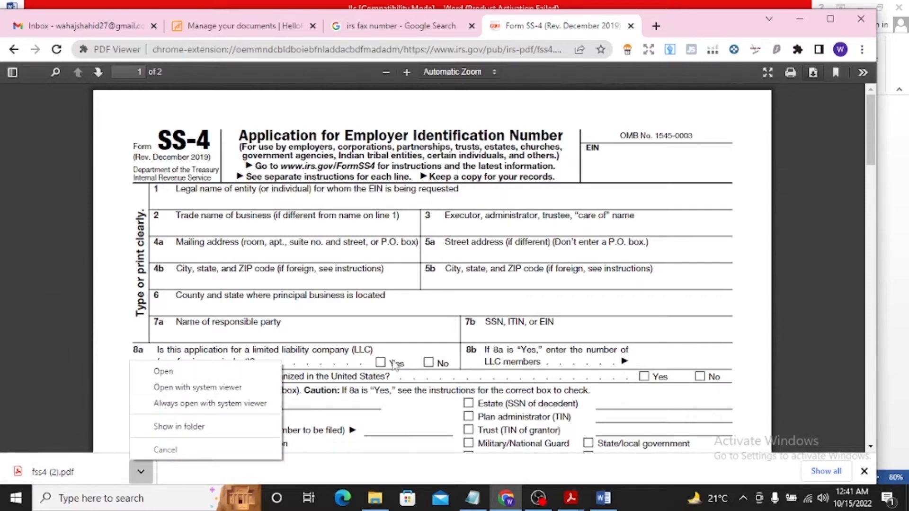
left_click(424, 334)
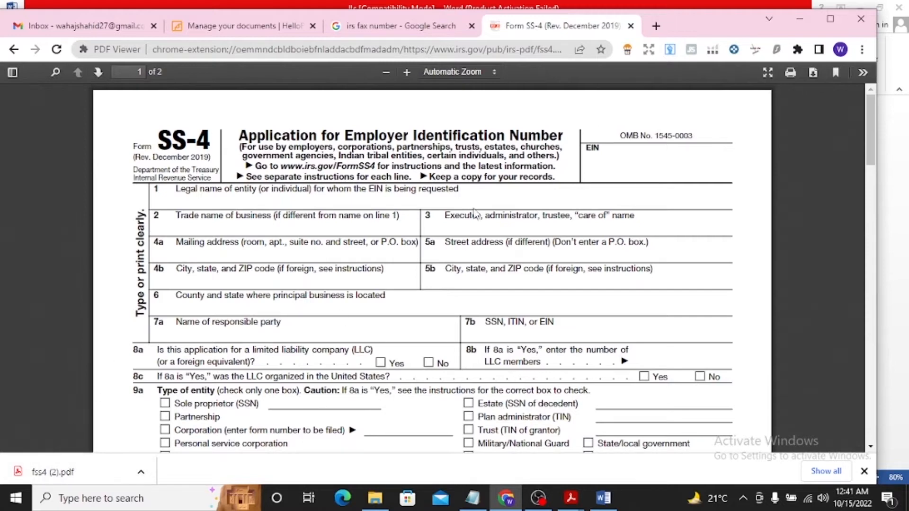
Open Google in a new tab and search for "pdf online editor"
left_click(656, 26)
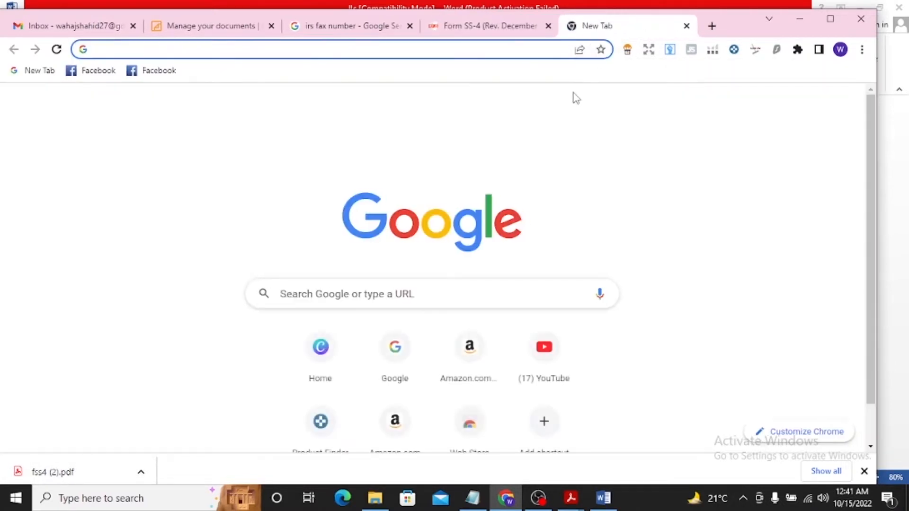
type("google")
key("Return")
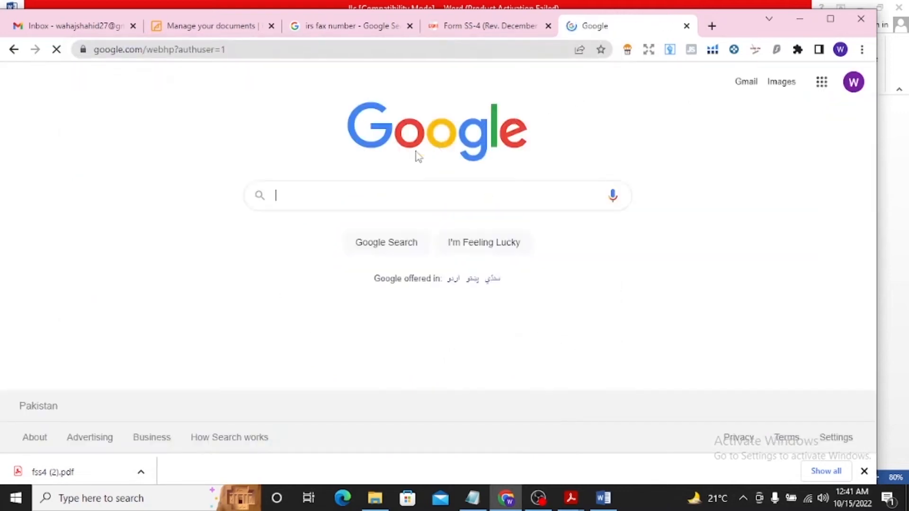
left_click(385, 188)
type("p")
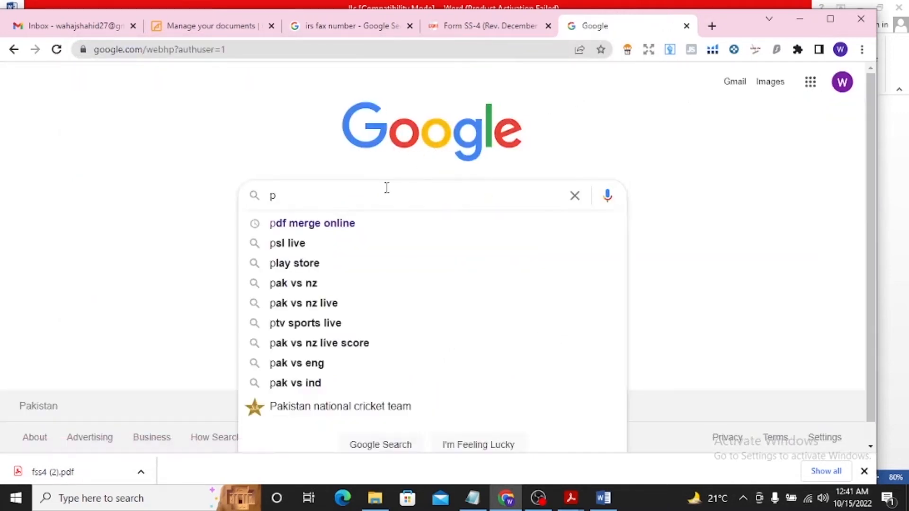
type("df online")
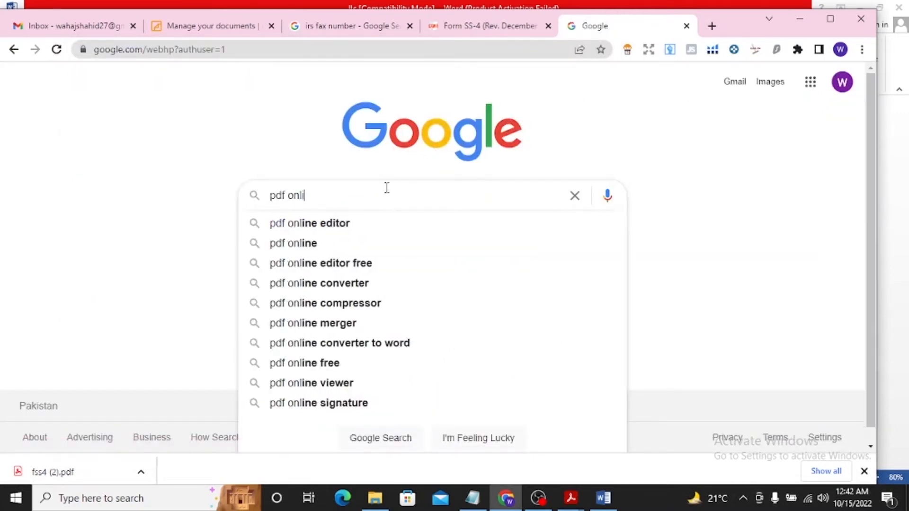
left_click(357, 225)
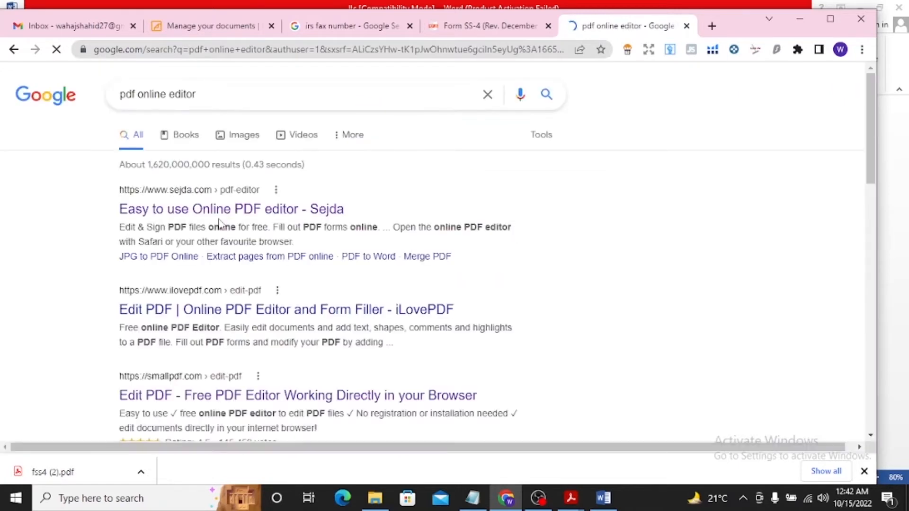
Open the Sejda online PDF editor and upload fss4 (2) from the Downloads folder
left_click(220, 210)
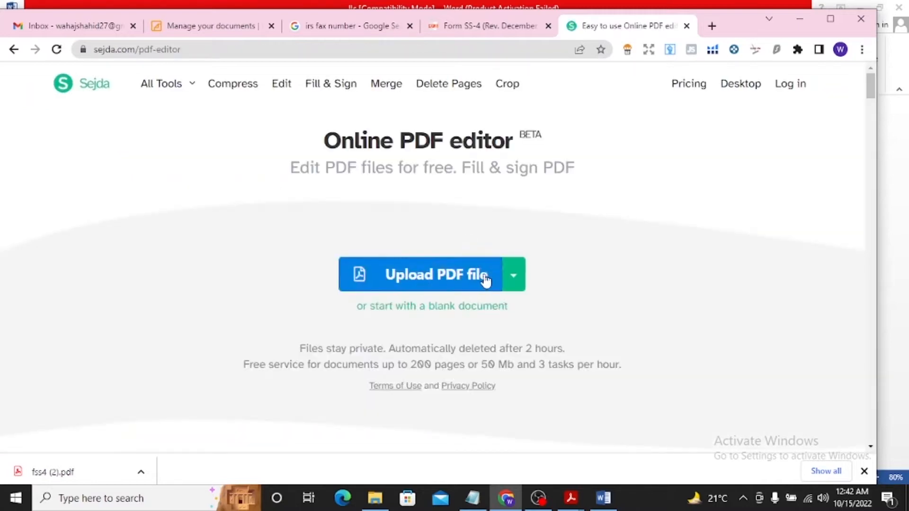
left_click(453, 283)
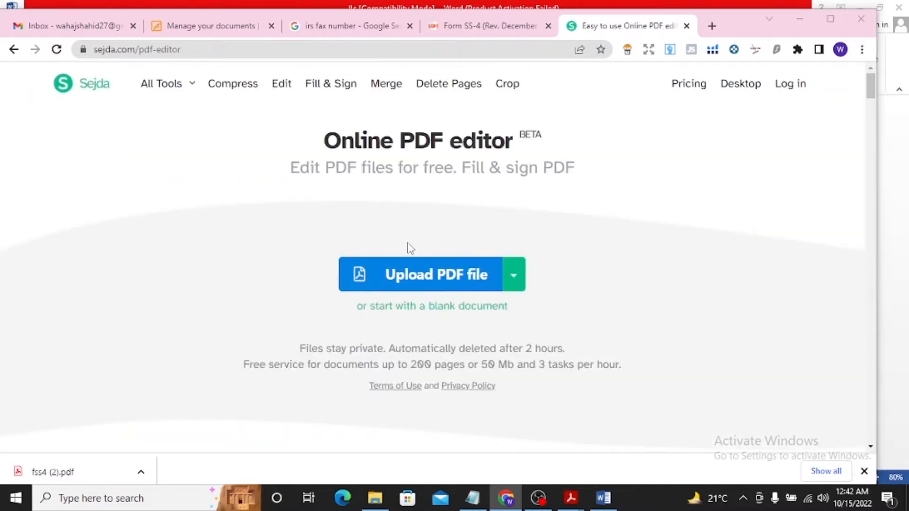
left_click(174, 125)
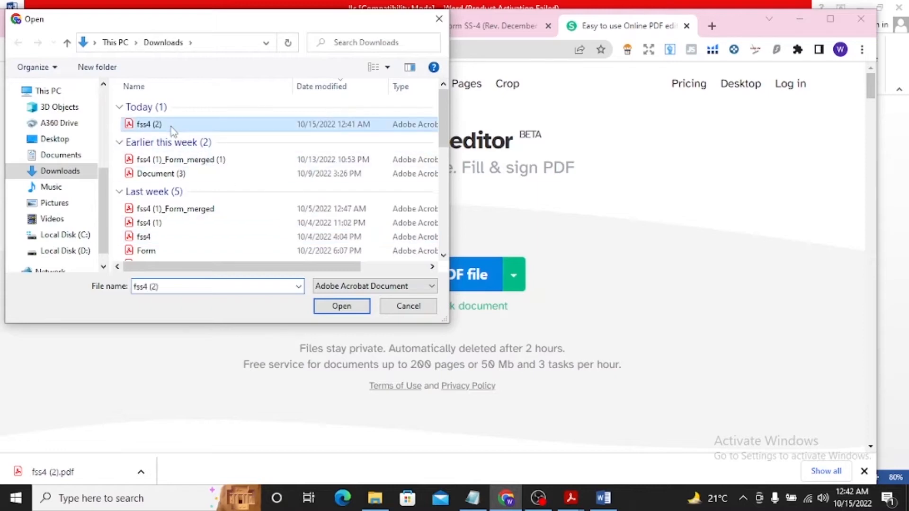
left_click(342, 306)
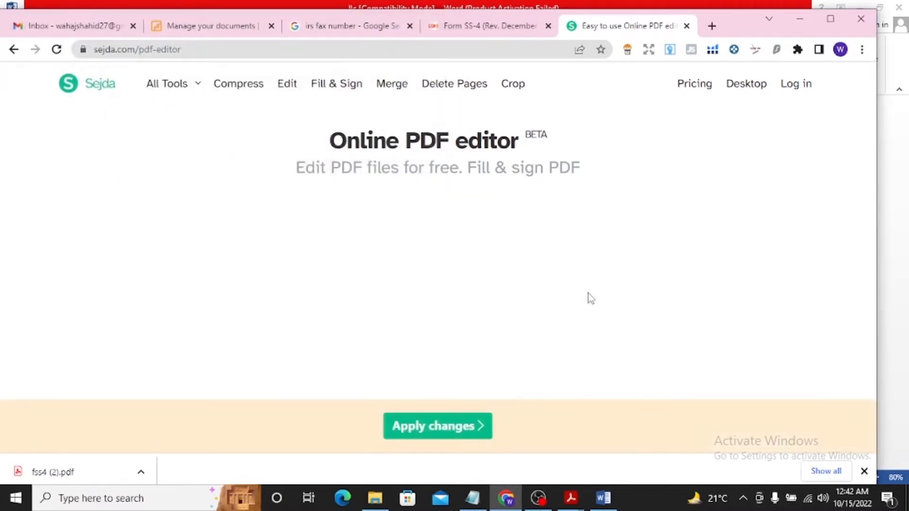
Maximize the browser window and dismiss the notice about unsupported XFA elements
scroll(844, 195, "up", 2)
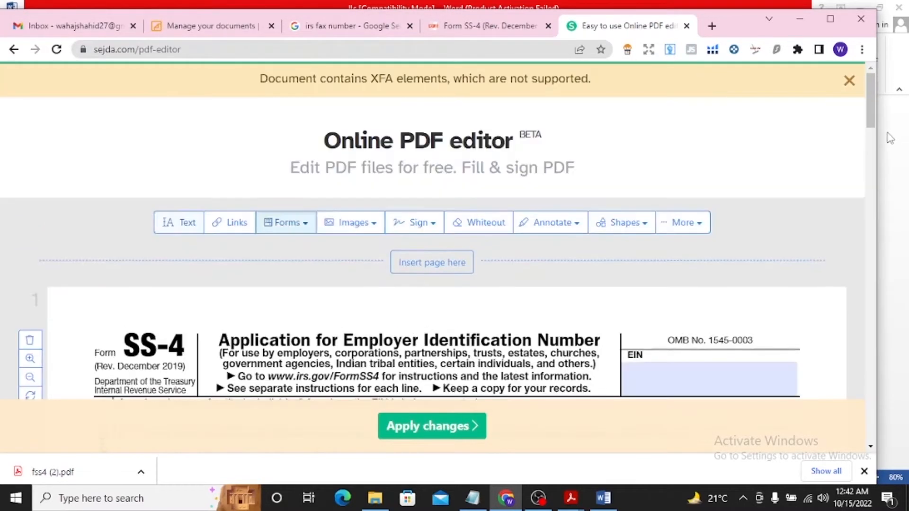
left_click(831, 18)
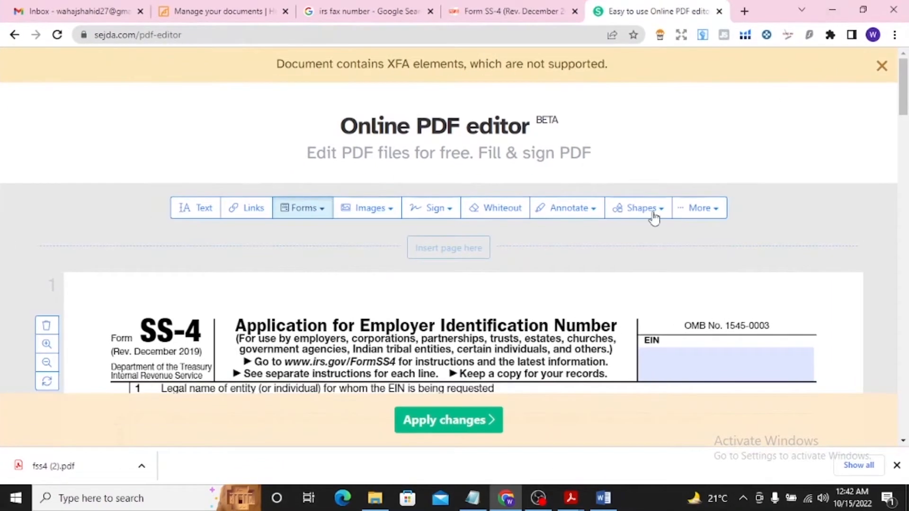
scroll(903, 105, "down", 2)
left_click_drag(903, 106, 903, 109)
left_click(885, 70)
Enter the LLC's legal name on line 1 of Form SS-4
scroll(902, 97, "down", 3)
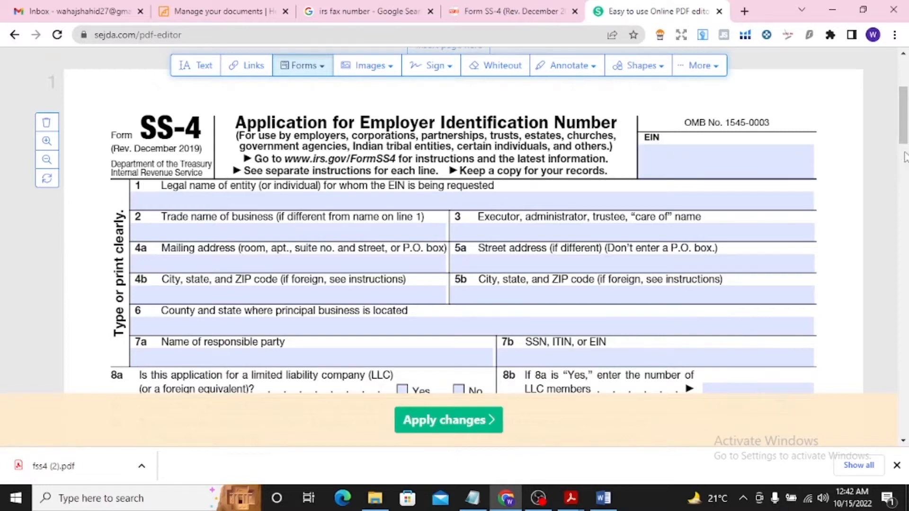
scroll(902, 129, "down", 1)
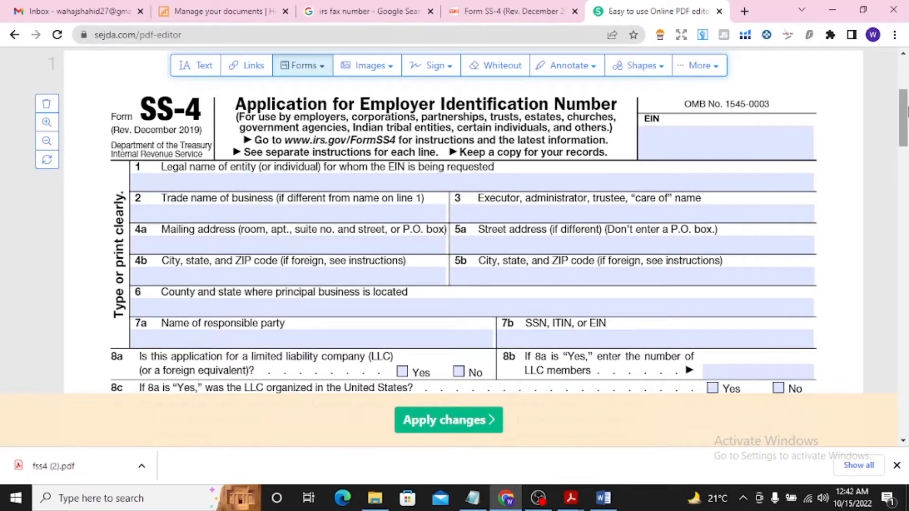
scroll(902, 118, "down", 2)
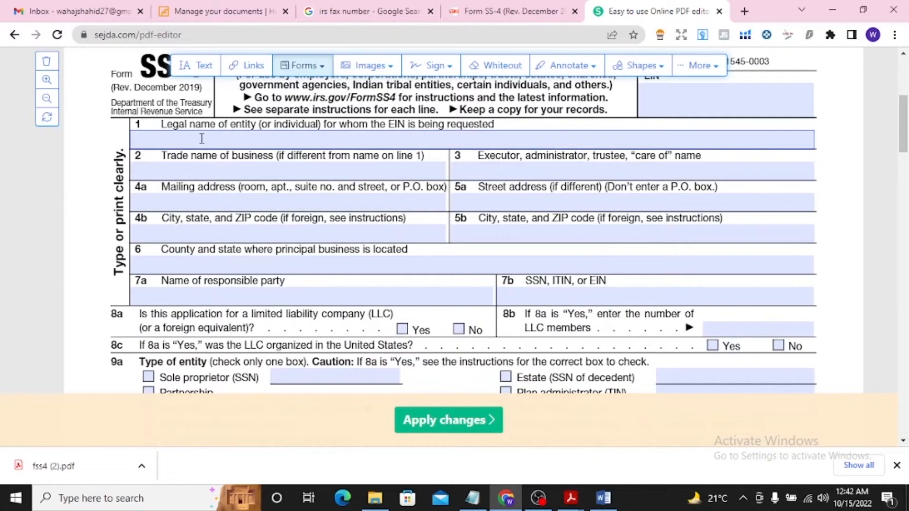
left_click(216, 144)
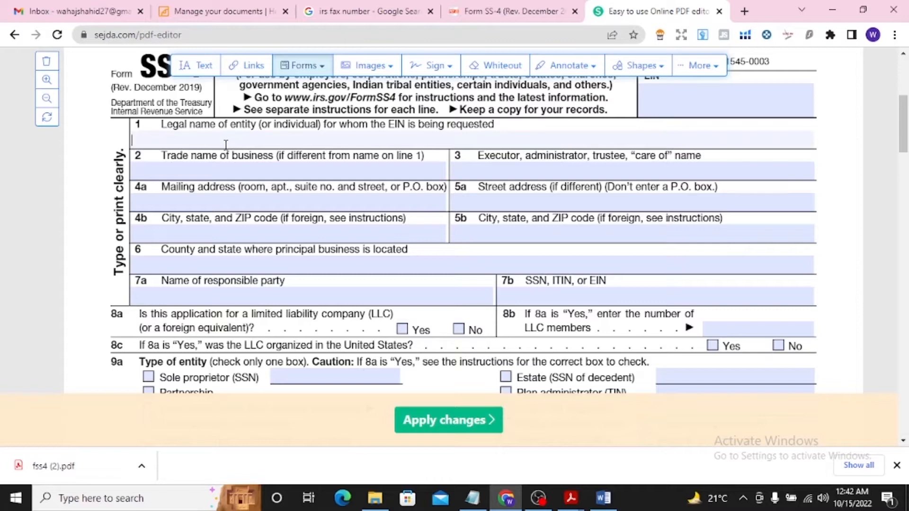
type("Wahaj LLC")
Copy the business's full address from the llc Word document into the mailing address on line 4a of the form
left_click(603, 498)
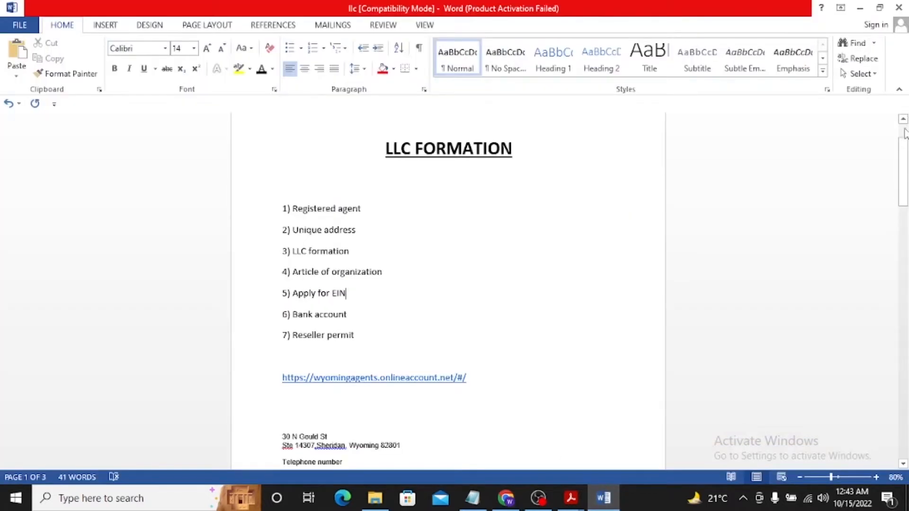
left_click_drag(904, 135, 903, 186)
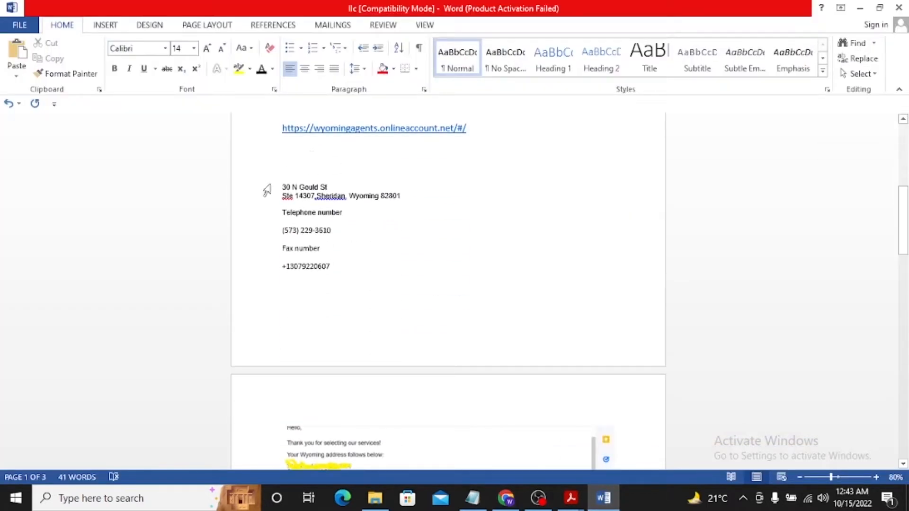
left_click_drag(282, 186, 408, 199)
key("ctrl+c")
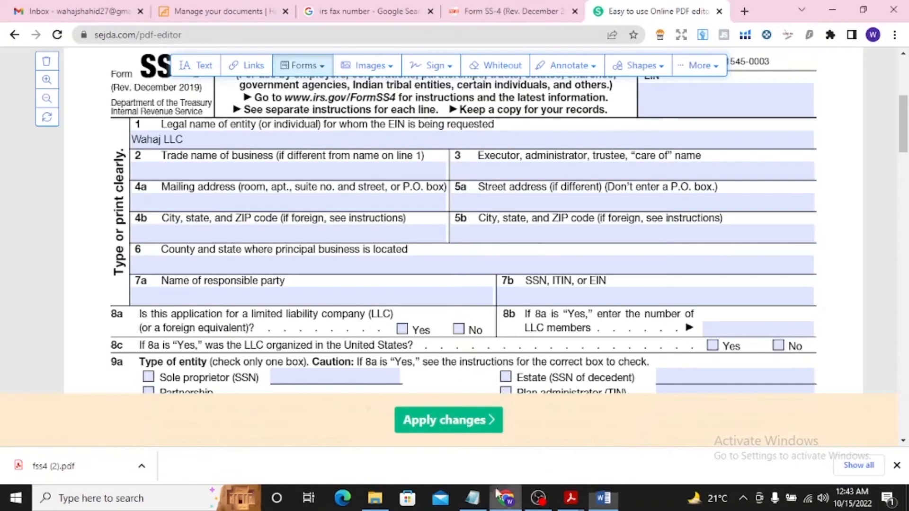
left_click(506, 498)
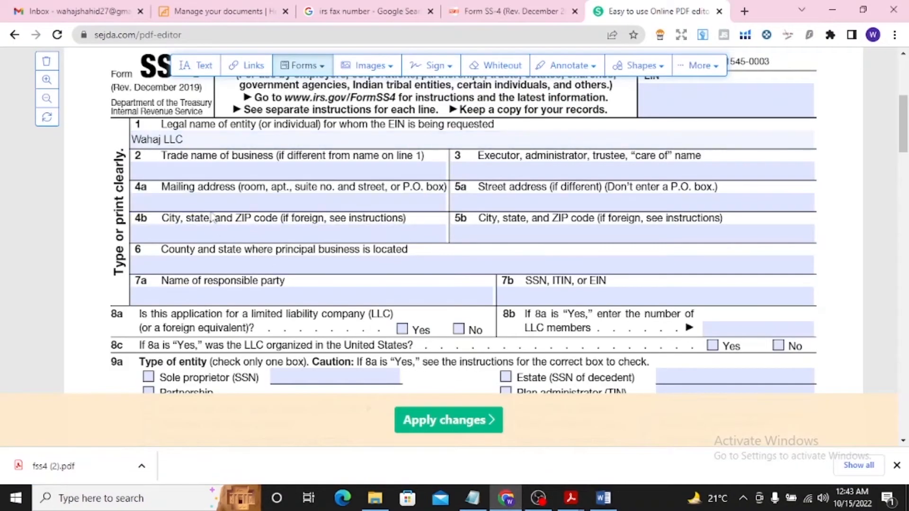
left_click(262, 203)
key("ctrl+v")
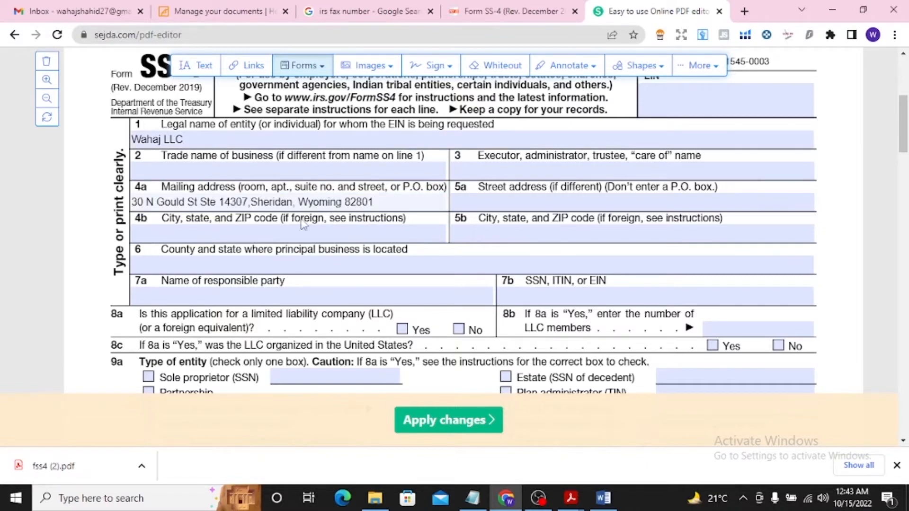
Move the city, state, and ZIP code portion of the address from line 4a to line 4b
left_click_drag(251, 203, 383, 197)
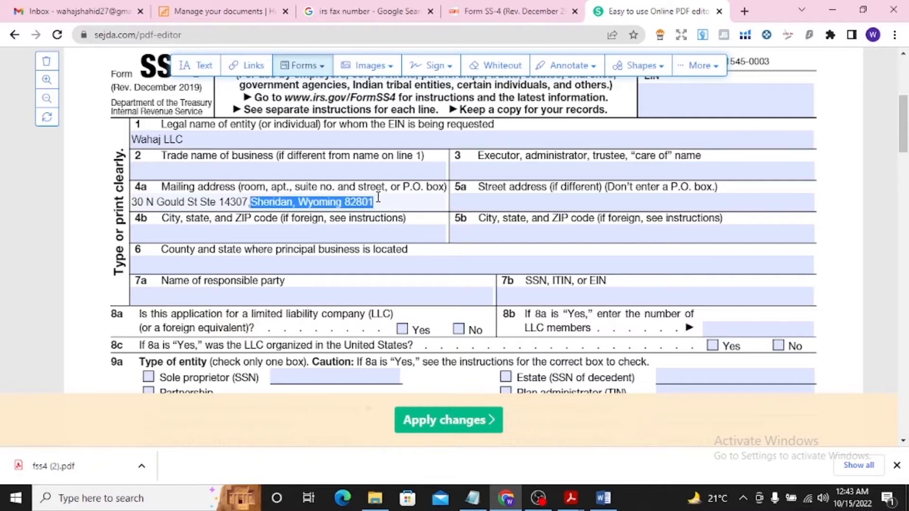
key("ctrl+x")
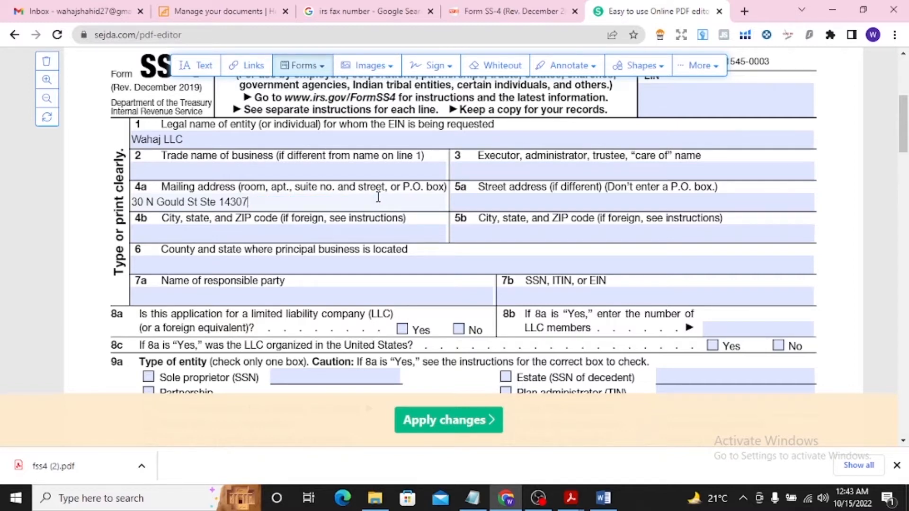
left_click(169, 231)
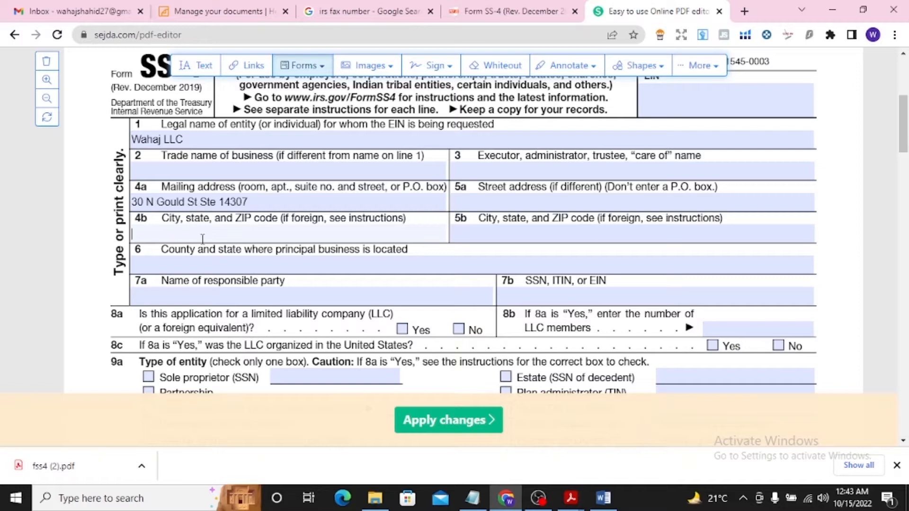
key("ctrl+v")
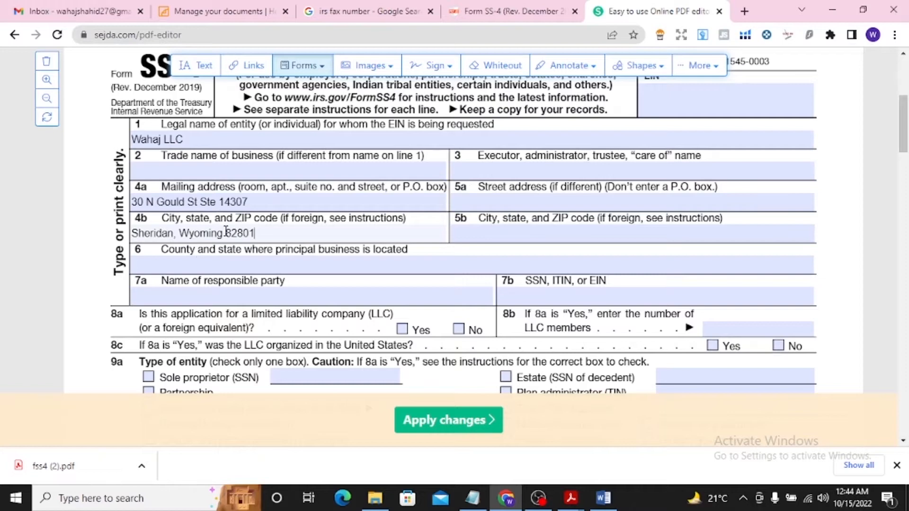
Enter "Sheridan, Wyoming" on line 6 as the county and state of the principal business, capitalizing both words
scroll(904, 142, "down", 1)
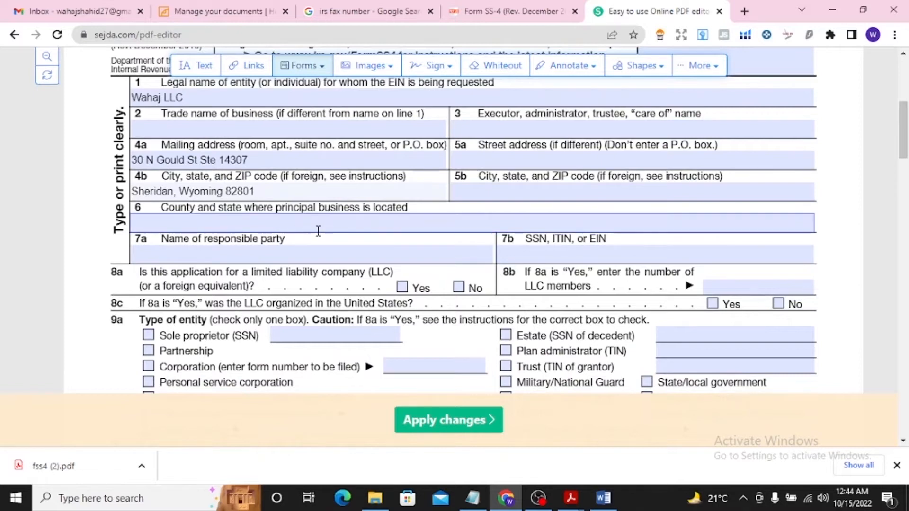
left_click(283, 225)
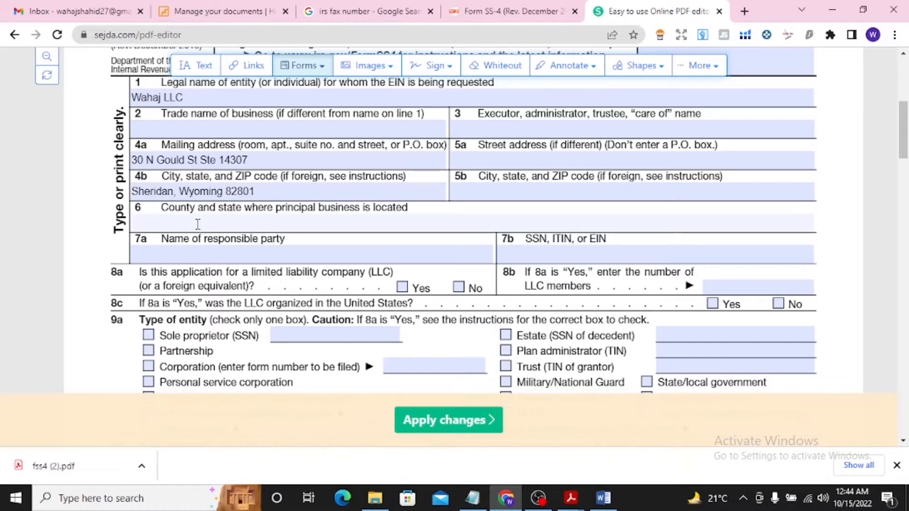
type("sheridan, wyo")
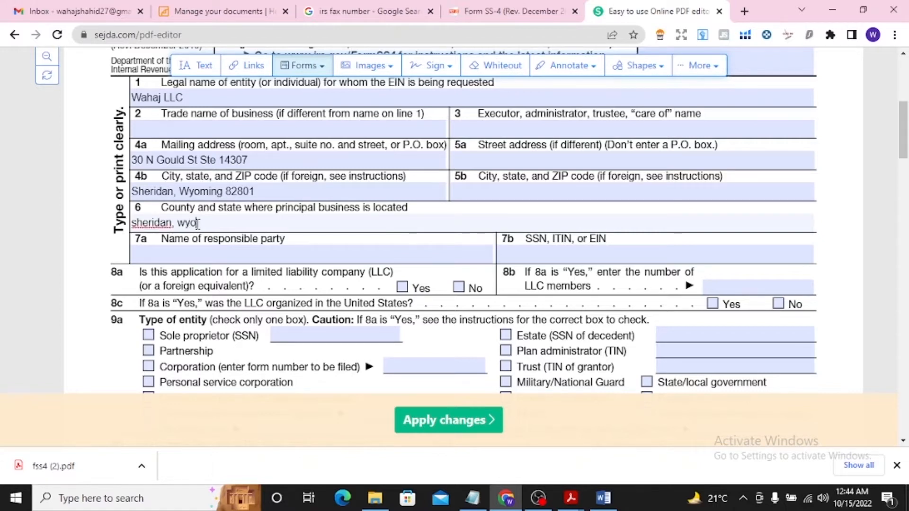
type("ming")
left_click(139, 223)
key("BackSpace")
type("s")
key("BackSpace")
type("S")
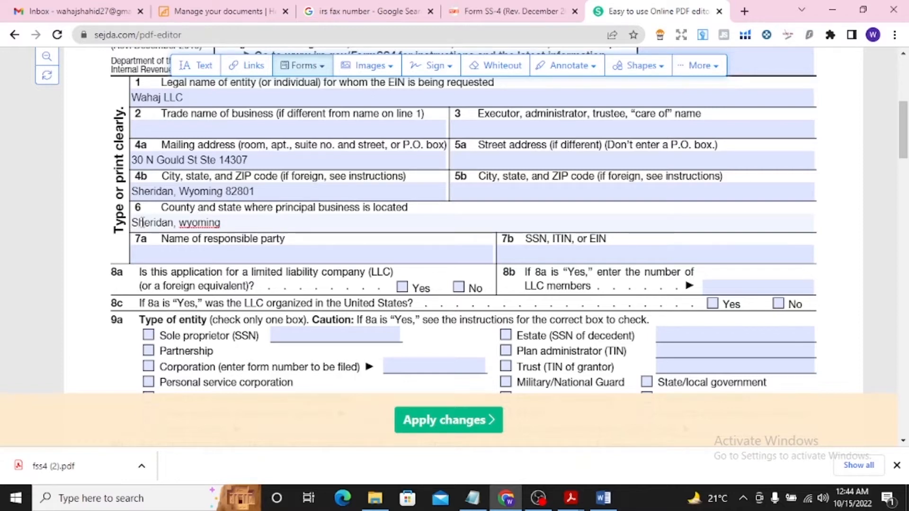
left_click(188, 221)
key("BackSpace")
type("W")
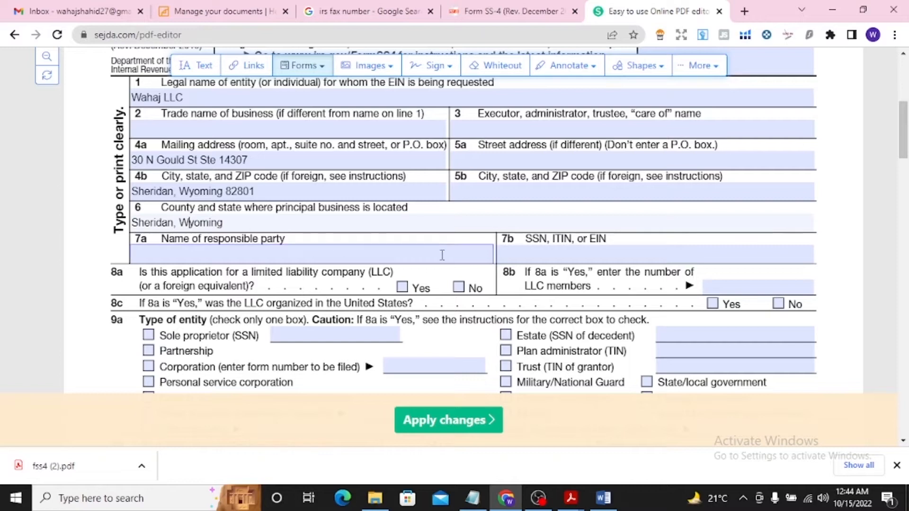
Enter the responsible party's full name on line 7a and "Foreign" for the SSN, ITIN, or EIN on line 7b
left_click(229, 257)
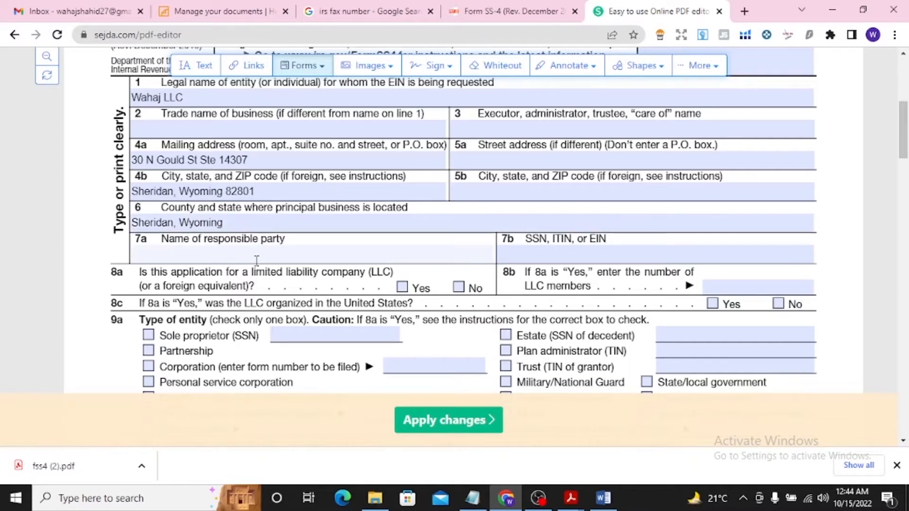
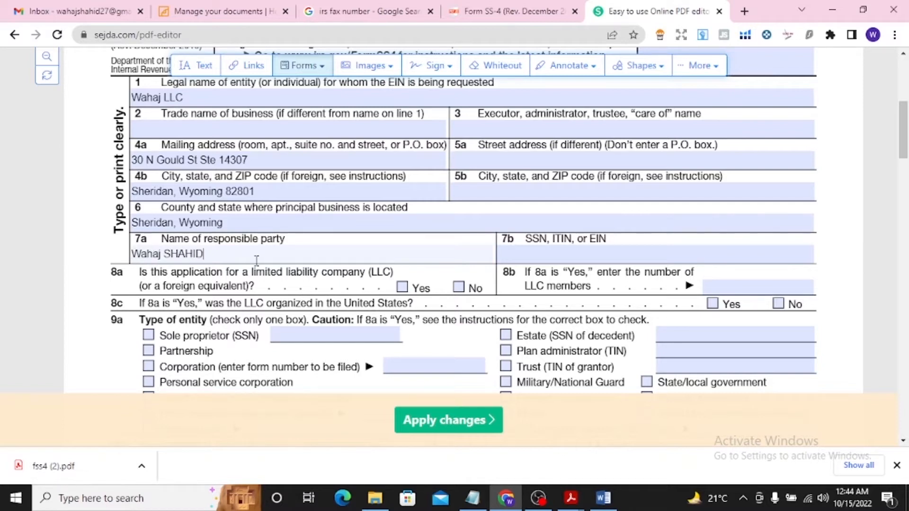
left_click(547, 254)
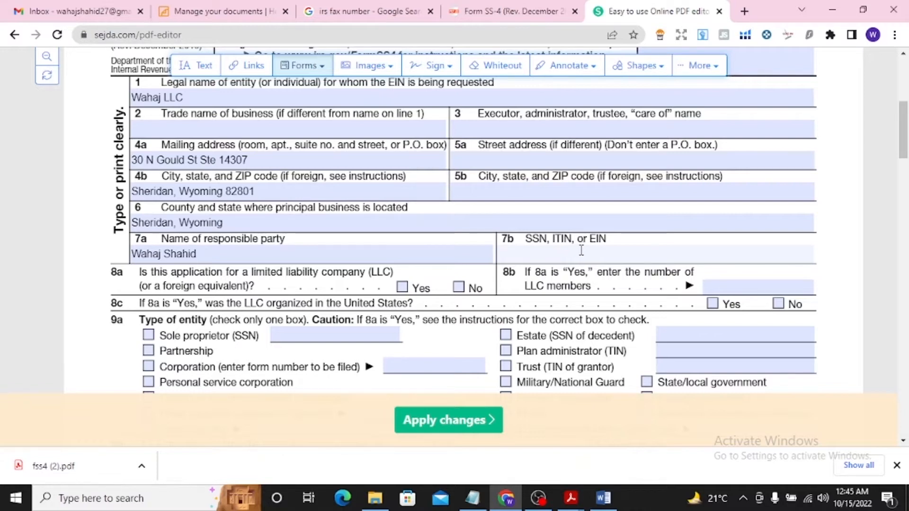
type("oreign")
Mark the application as being for an LLC on line 8a and enter 1 LLC member on line 8b
left_click_drag(904, 152, 905, 158)
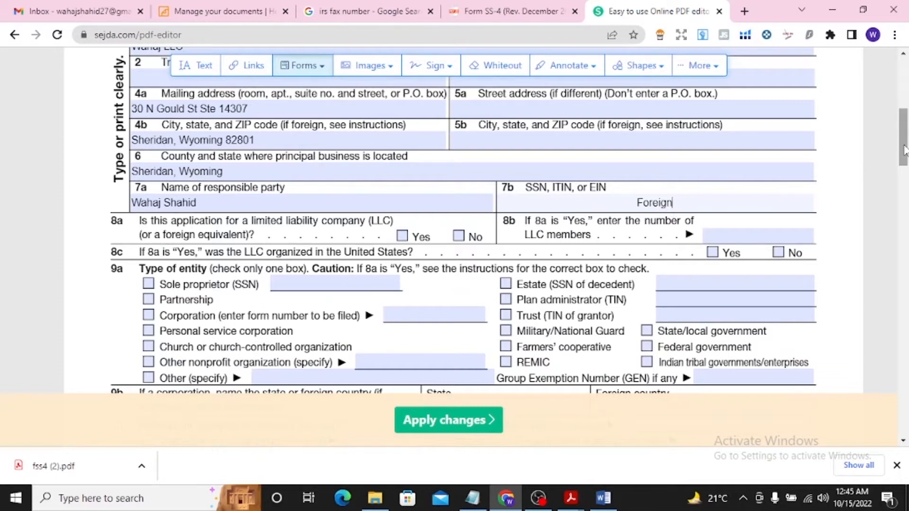
left_click_drag(905, 151, 906, 155)
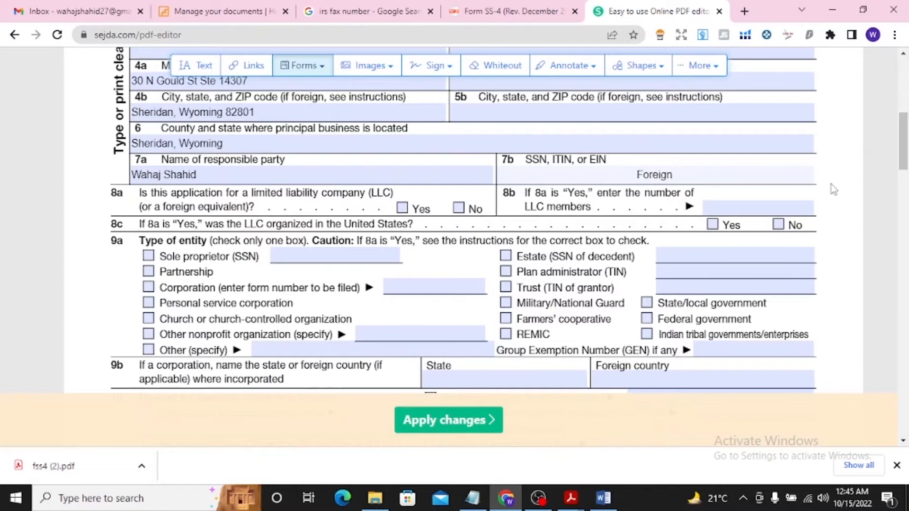
scroll(902, 145, "down", 1)
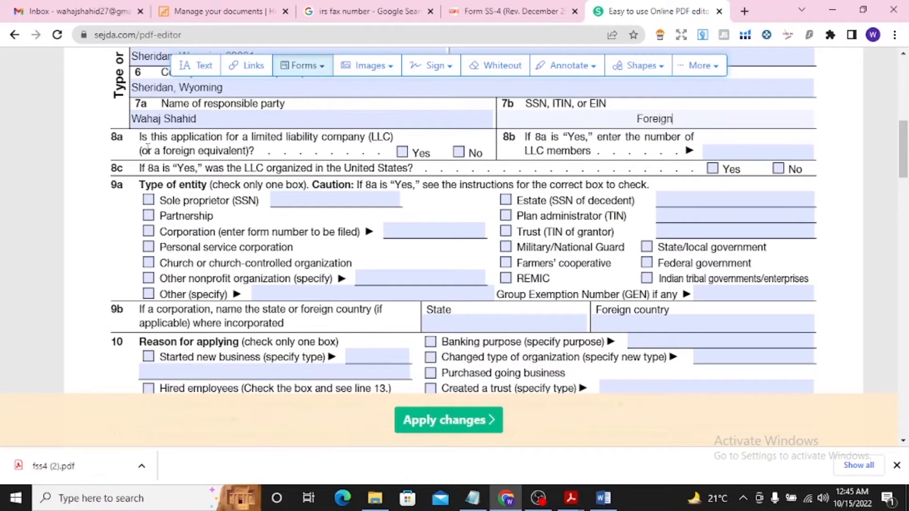
left_click(402, 152)
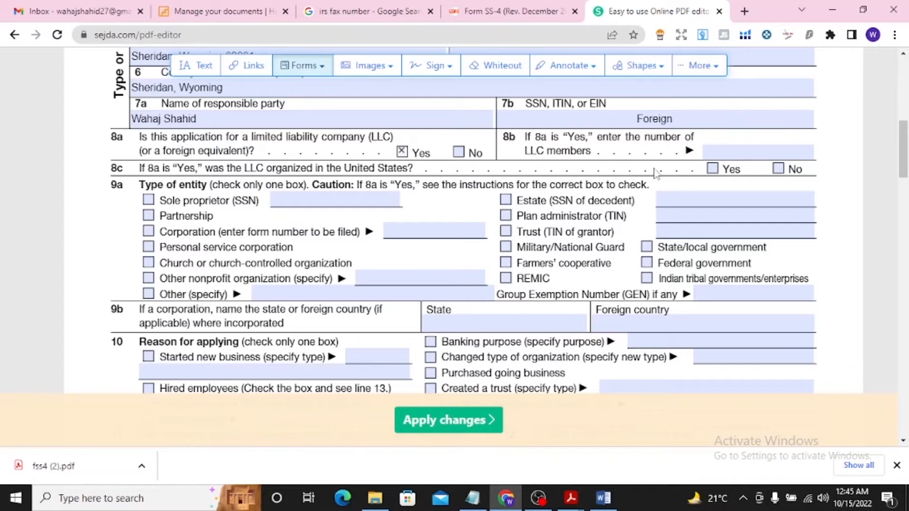
left_click(716, 151)
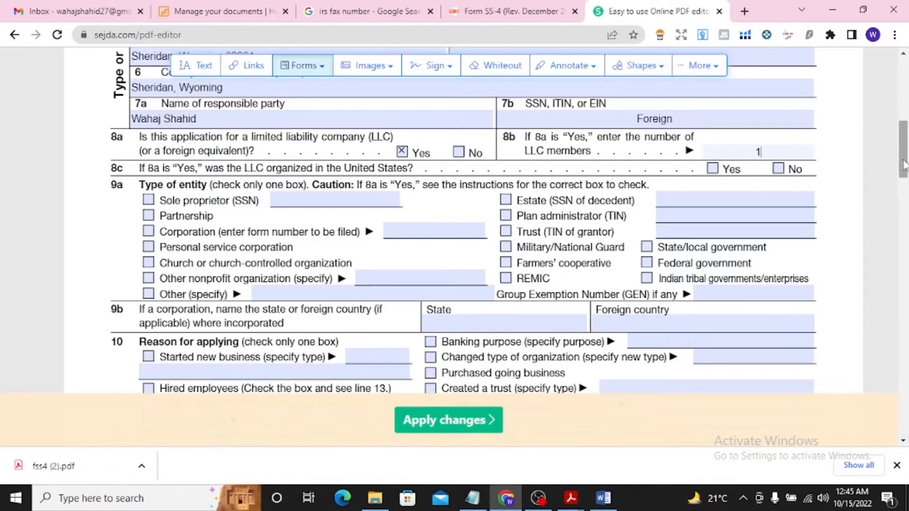
Set the type of entity on line 9a to Other and specify "Single member LLC"
scroll(529, 180, "down", 1)
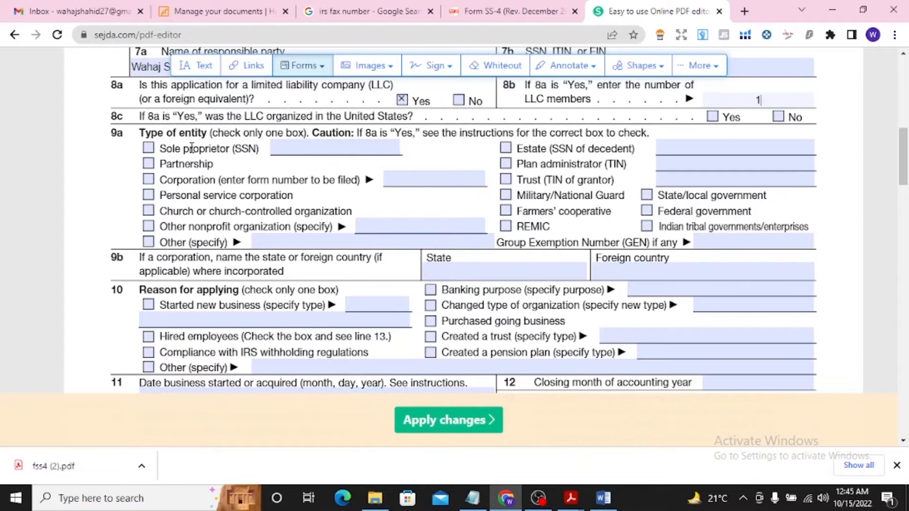
left_click(148, 244)
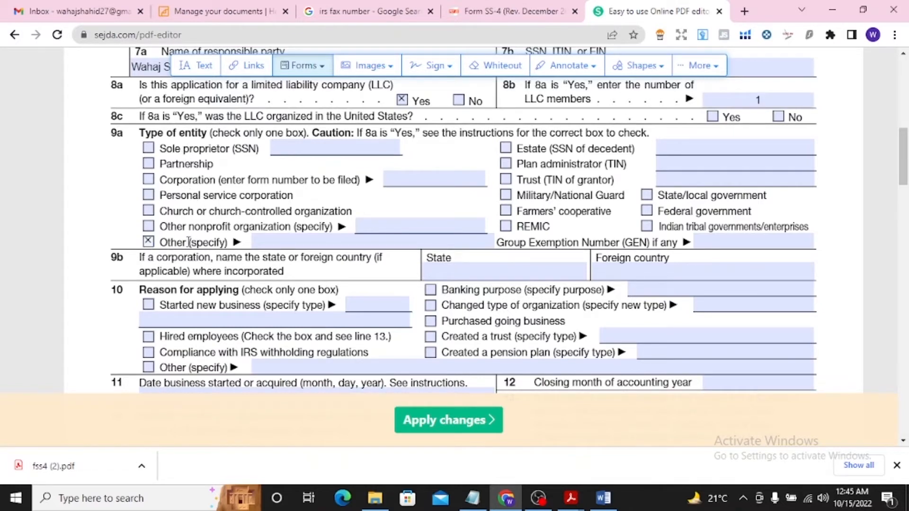
left_click(278, 242)
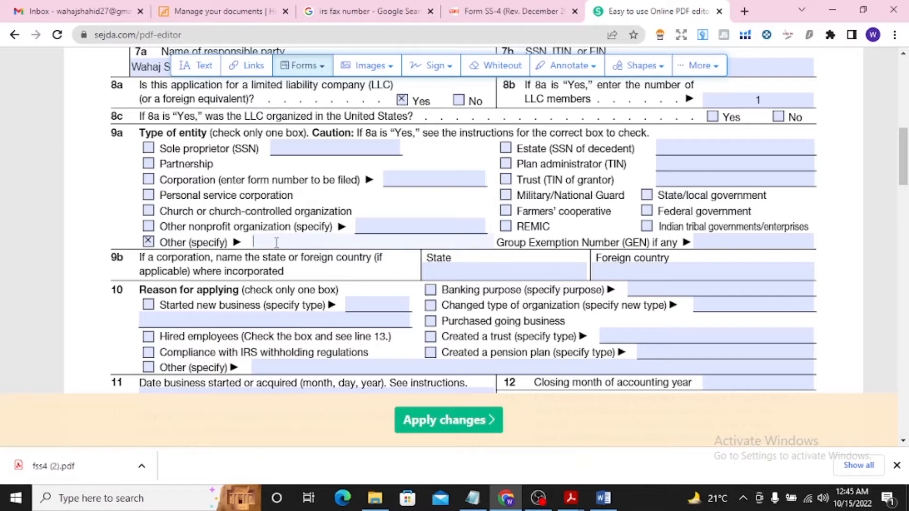
type("Single member LLC")
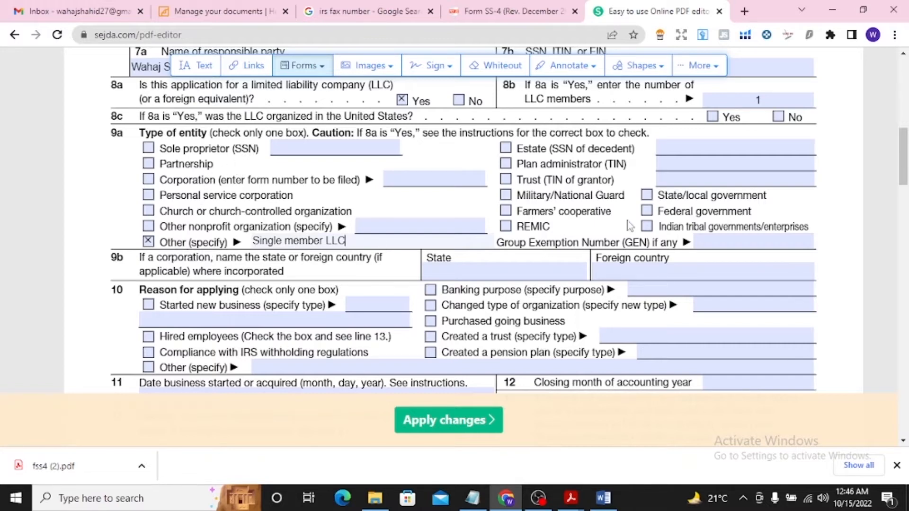
Fill in line 9b with Wyoming as the state and USA as the foreign country of incorporation
scroll(903, 168, "down", 2)
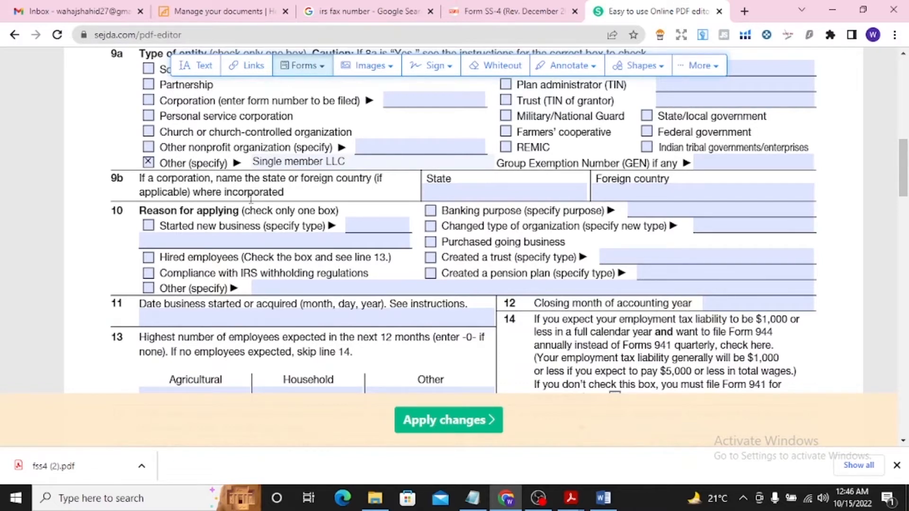
left_click(443, 193)
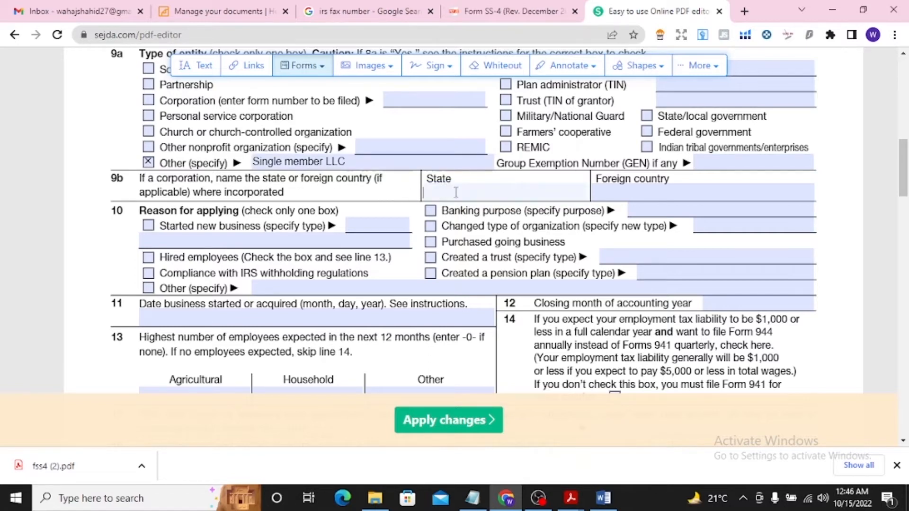
type("Wyoming")
left_click(613, 194)
type("US")
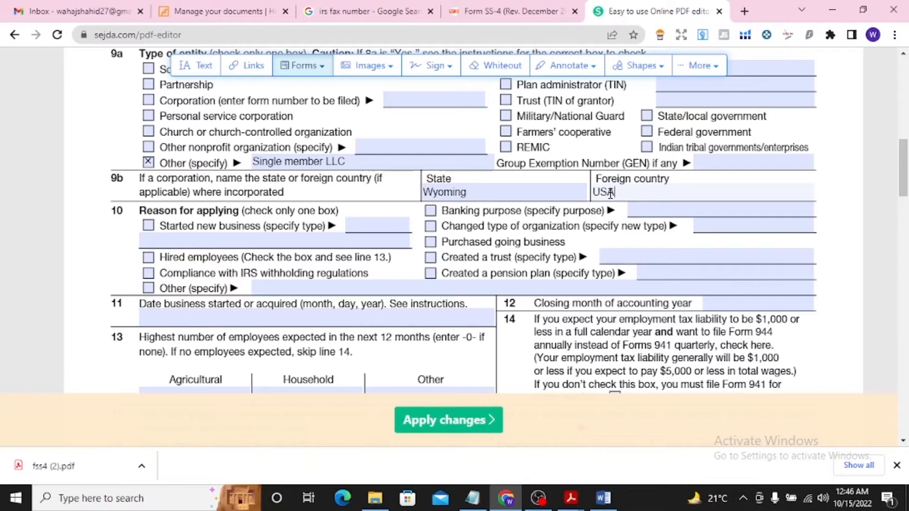
type("A")
Mark "Started new business" as the reason for applying on line 10 and specify the type as "Online business"
scroll(902, 187, "down", 1)
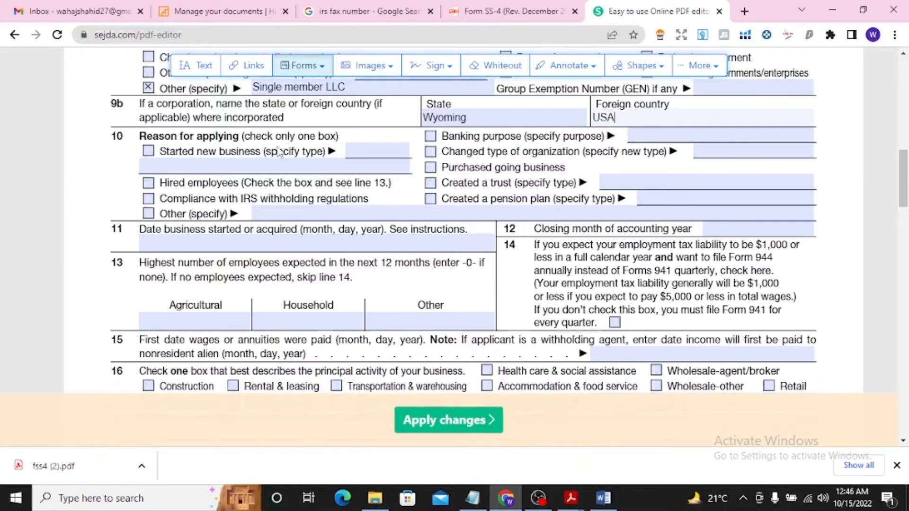
left_click(149, 152)
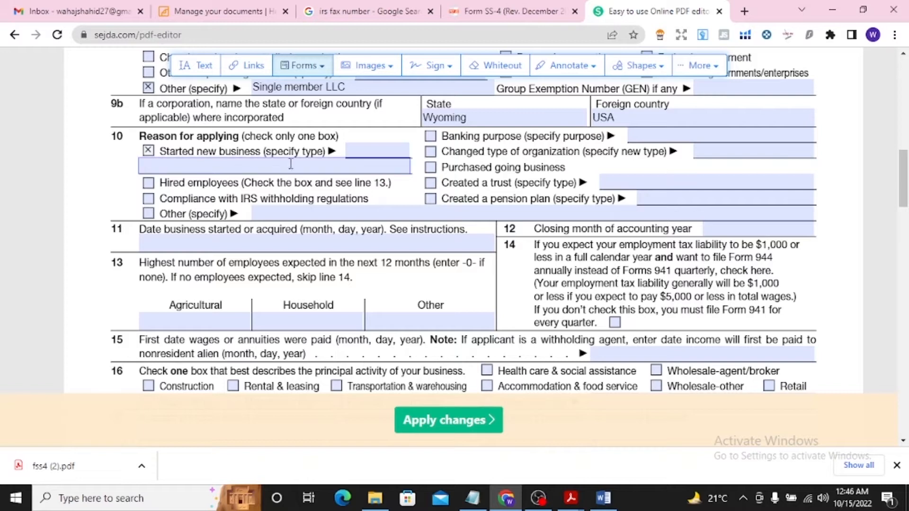
left_click(367, 155)
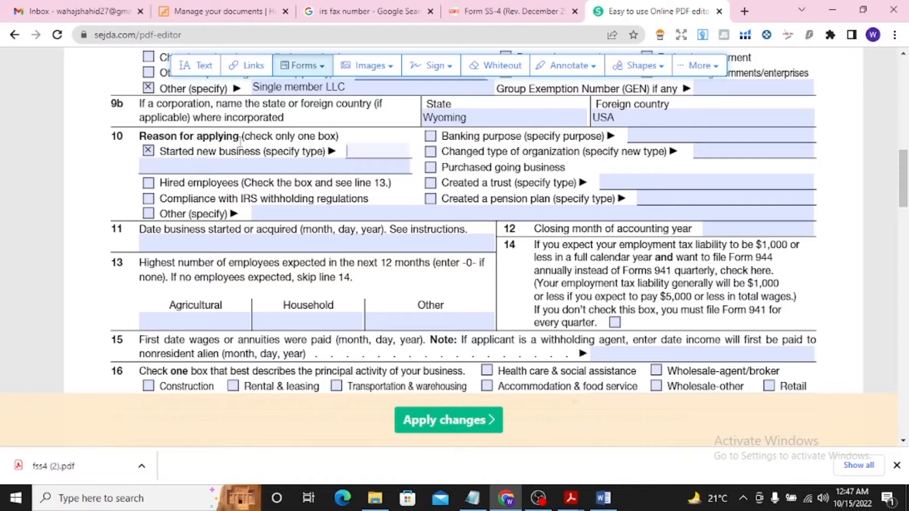
type("Online")
type(" e-commere")
type("ce")
key("BackSpace")
key("BackSpace")
key("BackSpace")
key("BackSpace")
key("BackSpace")
key("BackSpace")
key("BackSpace")
type("business")
Enter 02/10/2022 as the business start date on line 11 and DECEMBER as the closing month on line 12
left_click(180, 247)
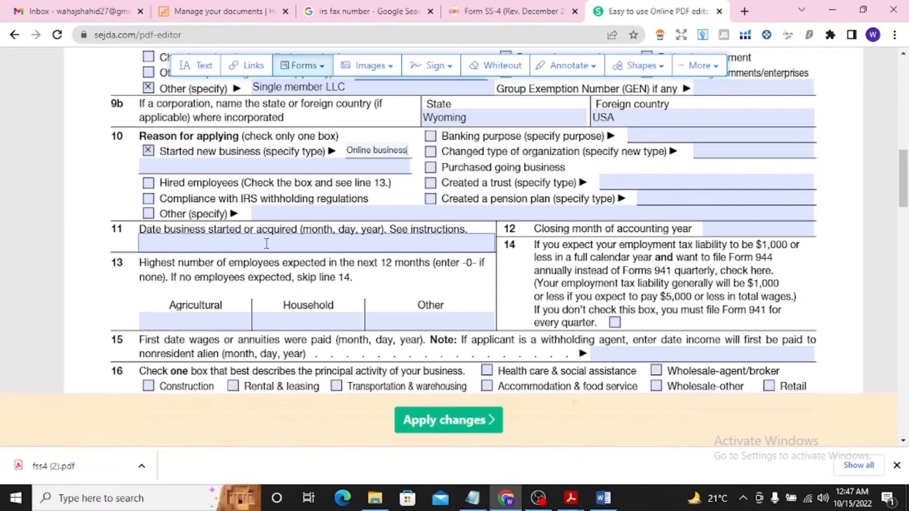
left_click(226, 247)
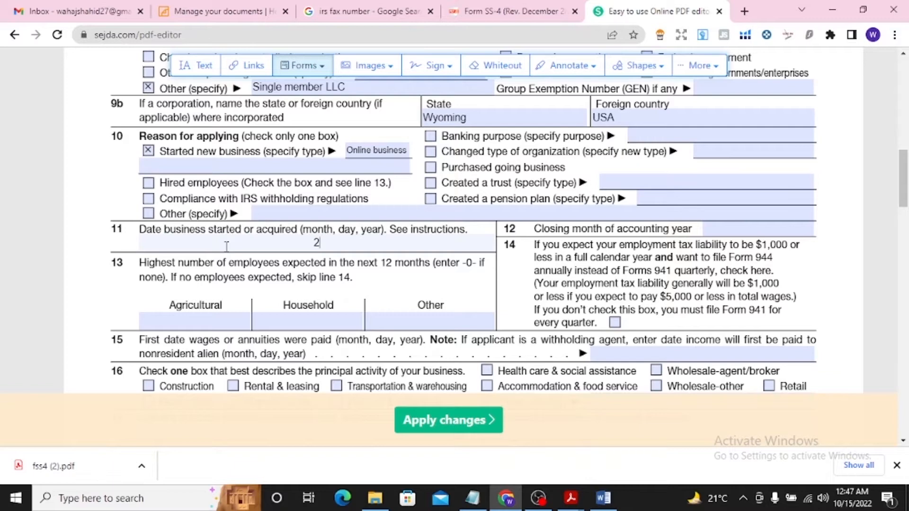
type("02/10/2022")
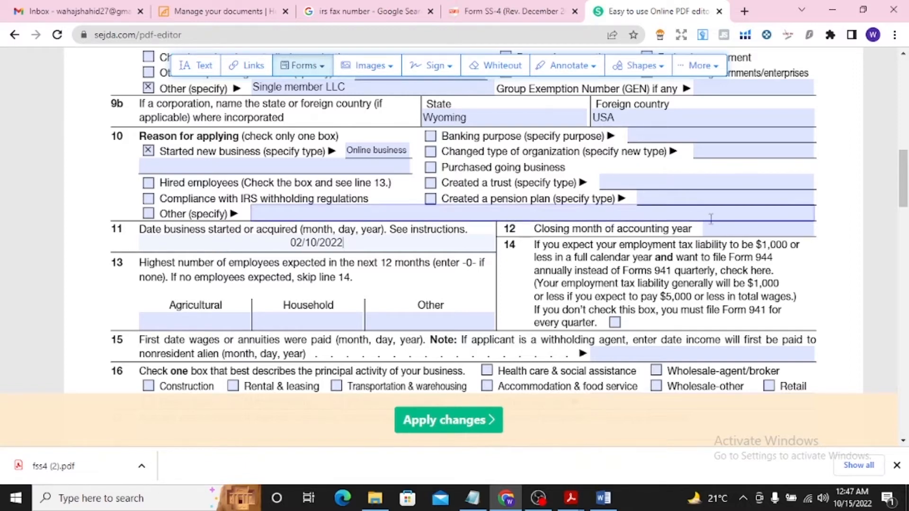
type("DECEMBER")
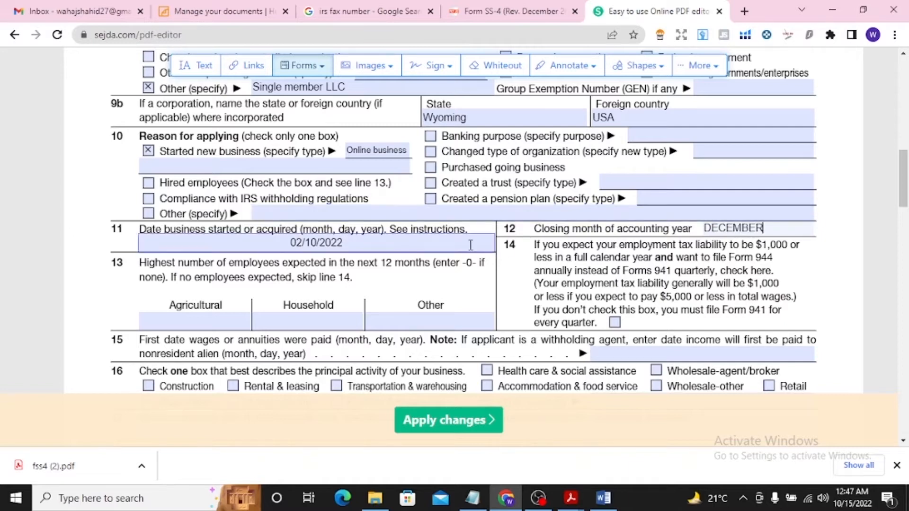
Enter 0 for the expected agricultural, household, and other employees on line 13
left_click_drag(903, 197, 904, 215)
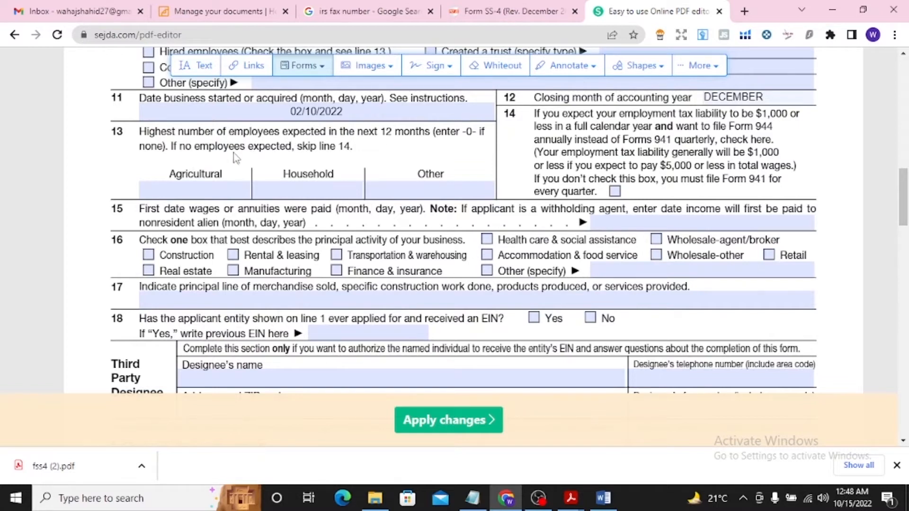
left_click(185, 187)
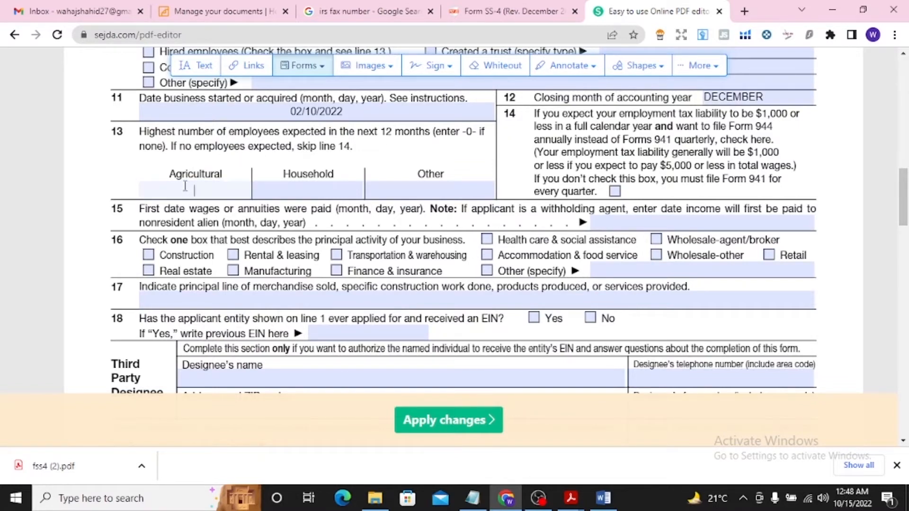
type("0")
left_click(268, 194)
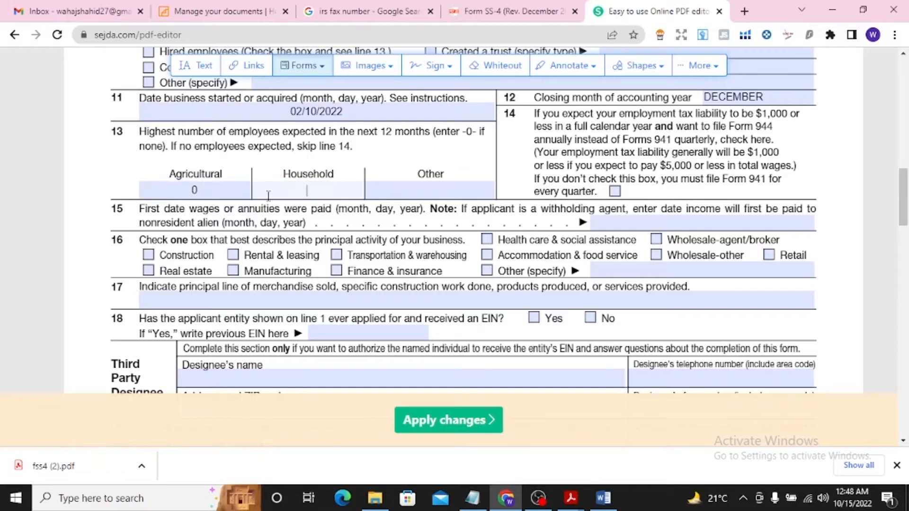
left_click(412, 198)
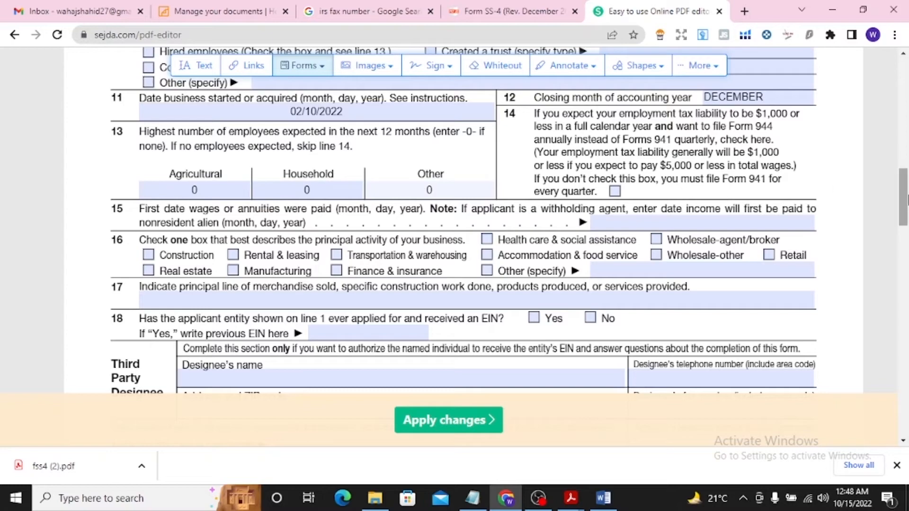
Mark Retail as the principal activity of the business on line 16
scroll(904, 194, "up", 1)
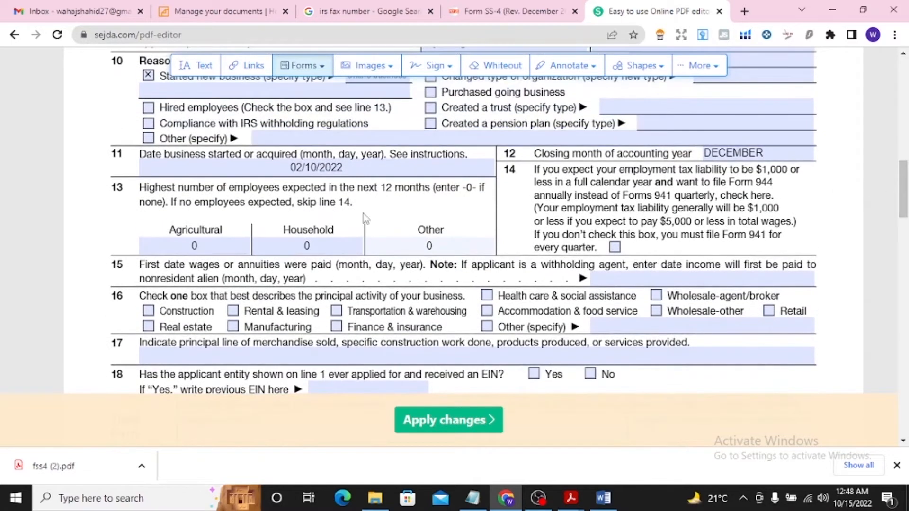
scroll(890, 190, "down", 1)
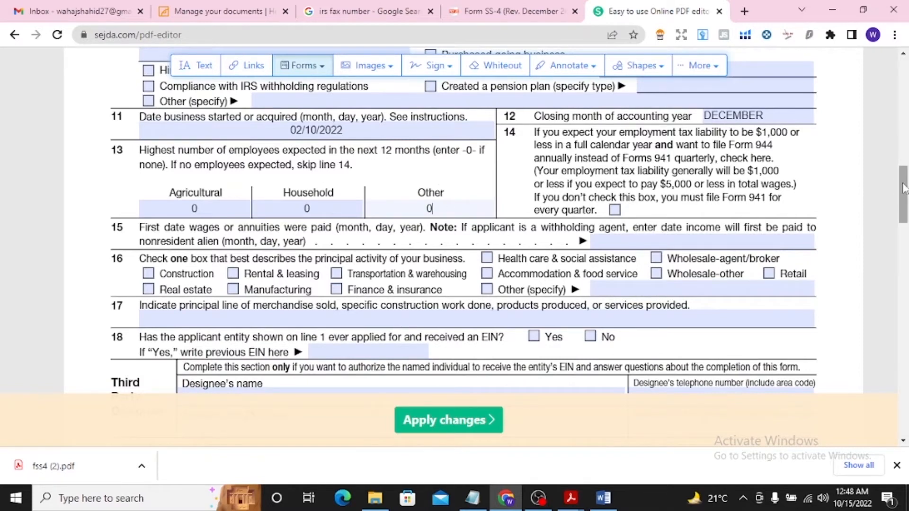
scroll(431, 199, "down", 1)
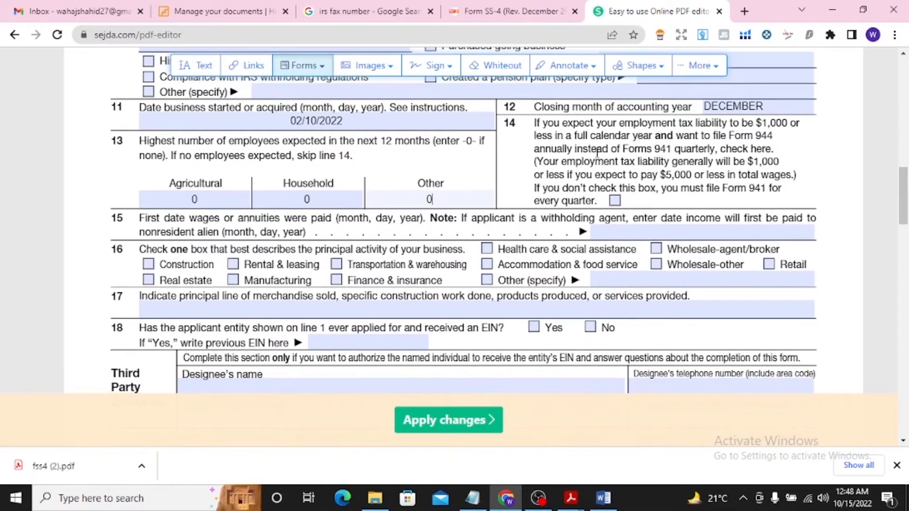
scroll(903, 194, "down", 1)
scroll(904, 194, "down", 1)
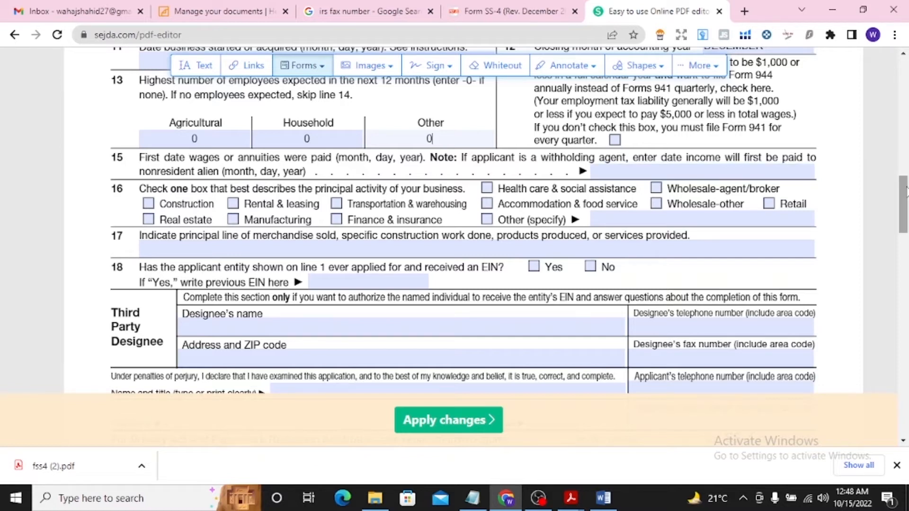
scroll(907, 194, "down", 1)
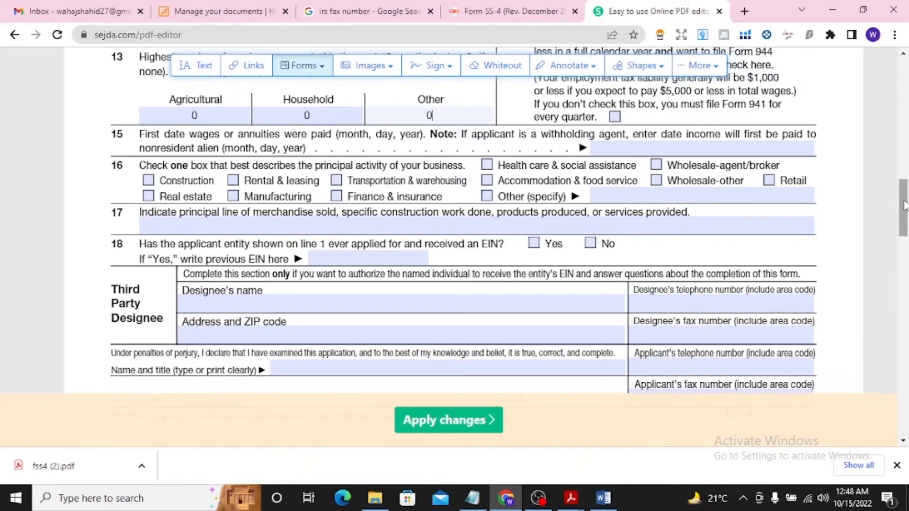
scroll(906, 207, "down", 1)
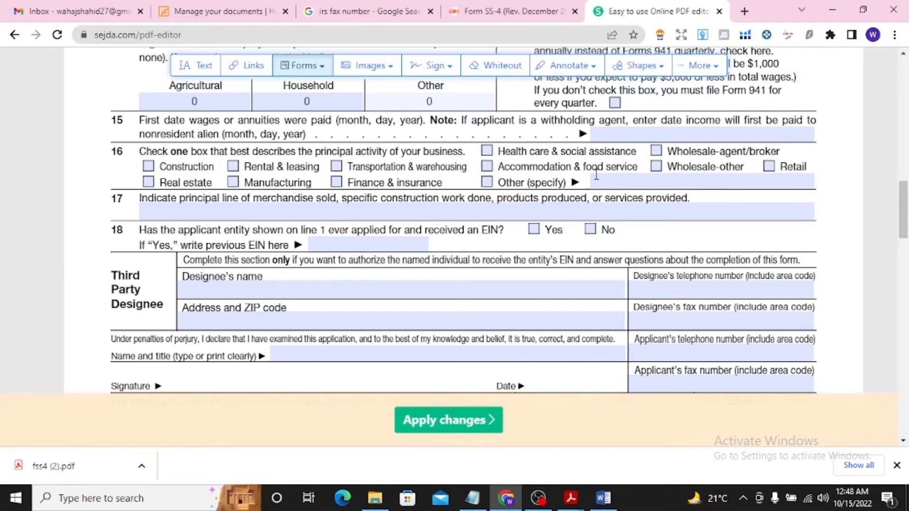
left_click(775, 164)
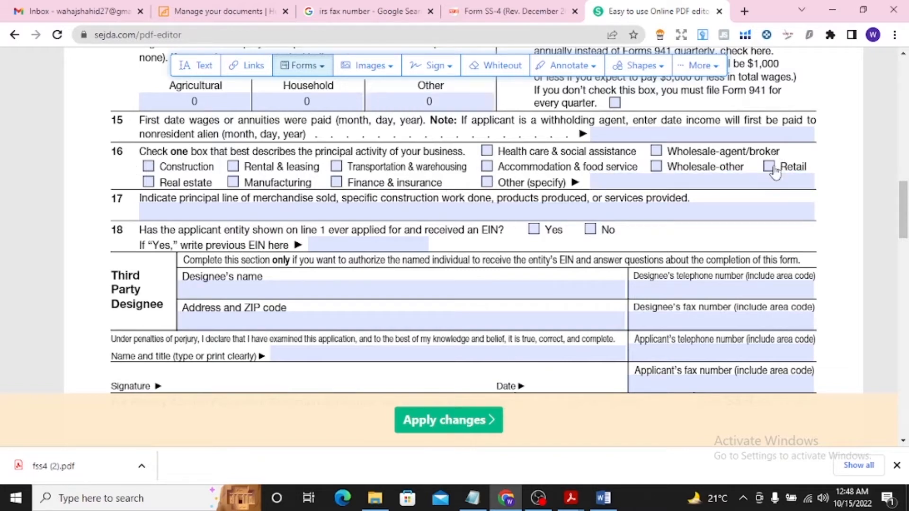
left_click(771, 167)
Enter "E-commerce" as the principal line of merchandise on line 17 and answer No to the previous EIN question on line 18
scroll(903, 213, "down", 2)
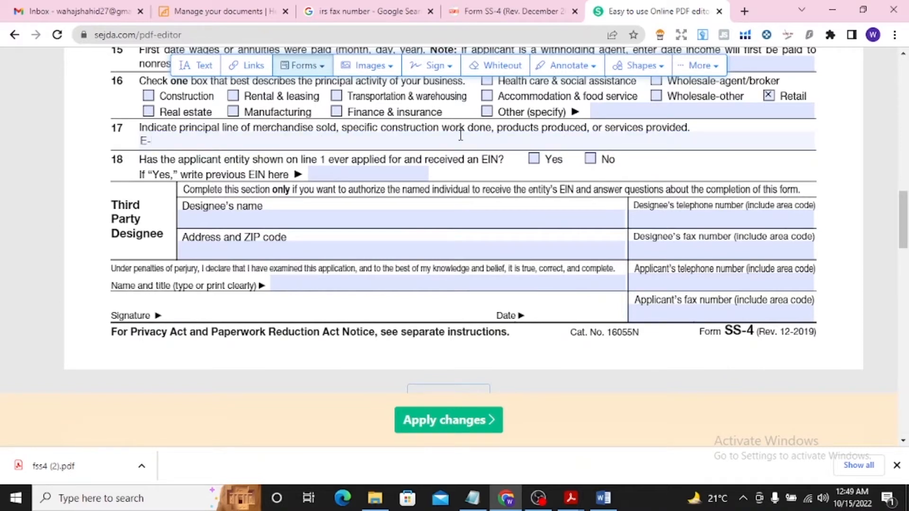
type("commerece")
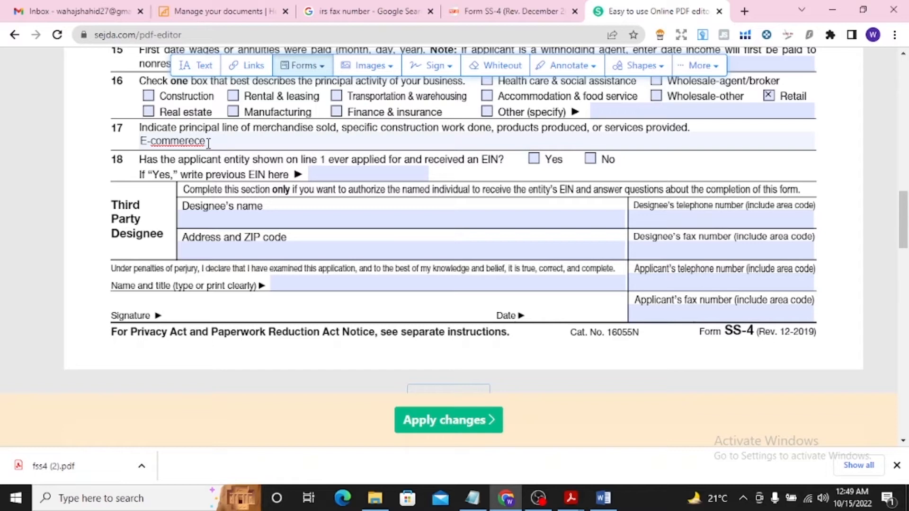
left_click(195, 142)
key("BackSpace")
left_click(590, 158)
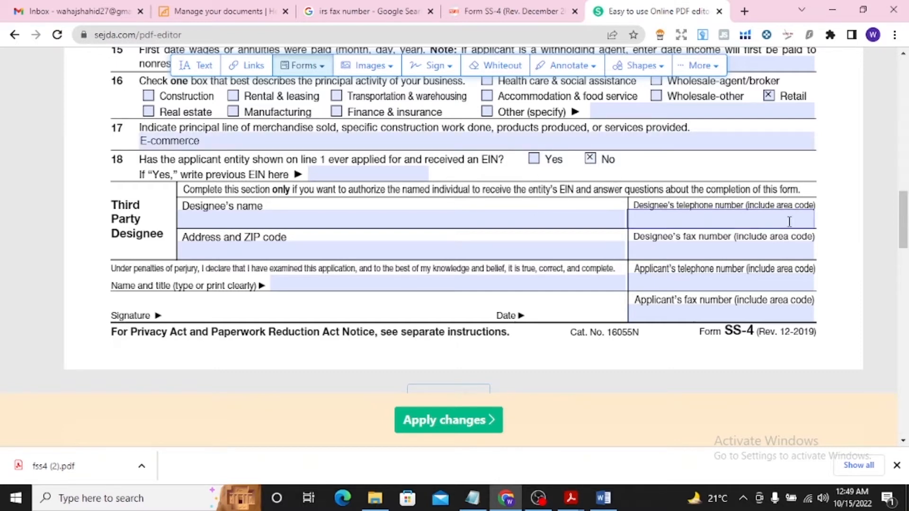
Fill in the applicant's full name on the name and title line above the signature
scroll(906, 225, "down", 1)
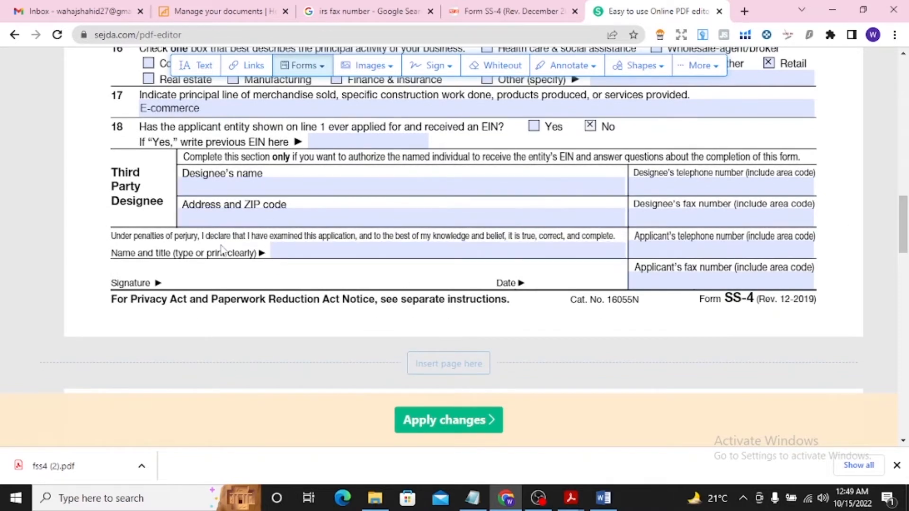
left_click(297, 251)
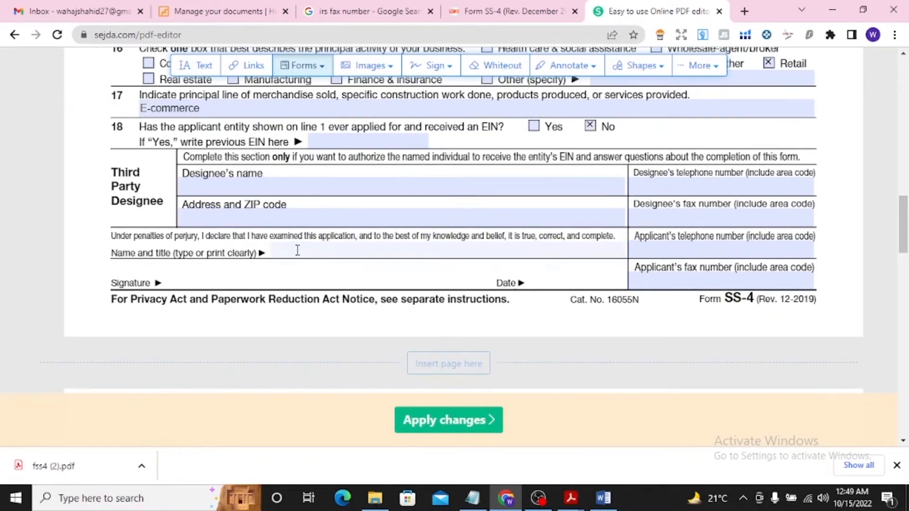
Copy the telephone number from the llc Word document into the applicant's telephone number field of the form in Chrome
left_click(639, 222)
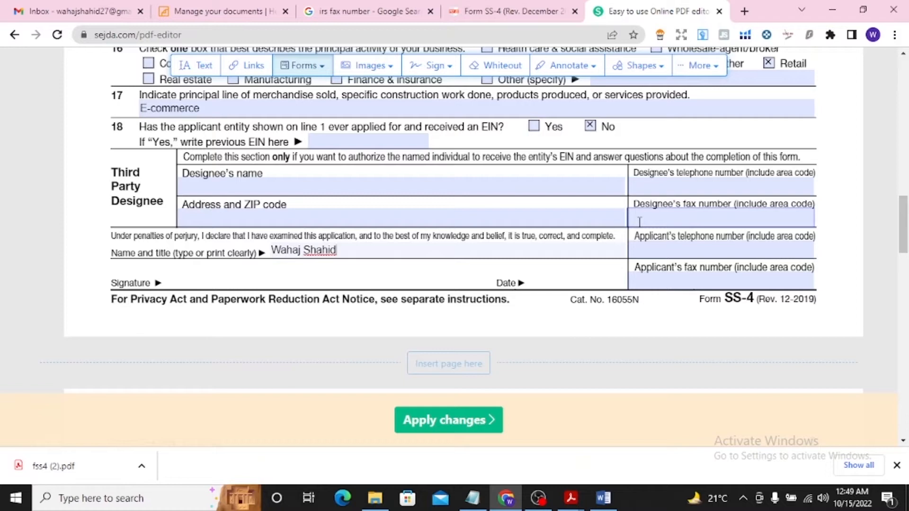
left_click(681, 252)
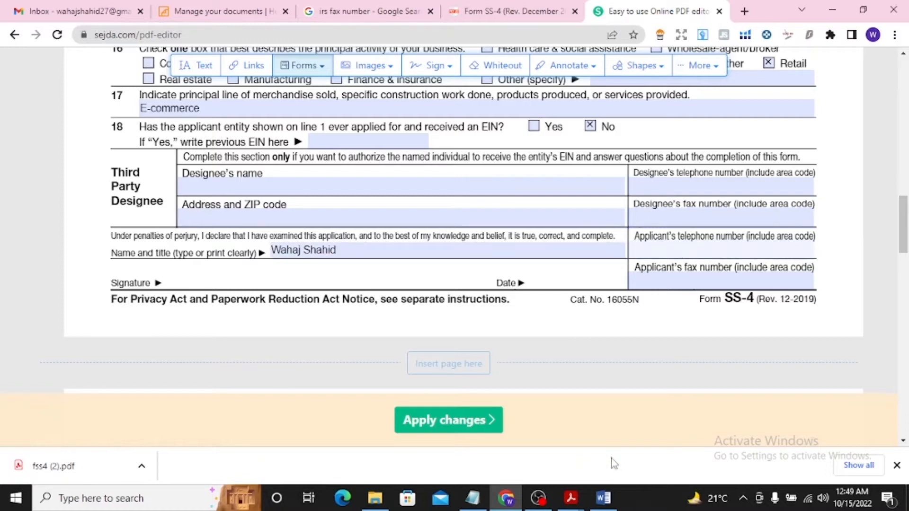
left_click(603, 499)
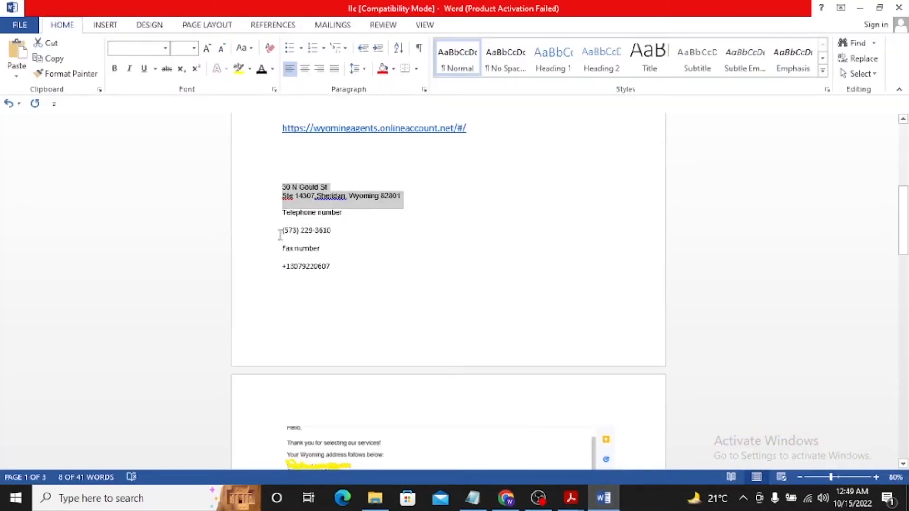
left_click_drag(280, 235, 339, 229)
key("ctrl+c")
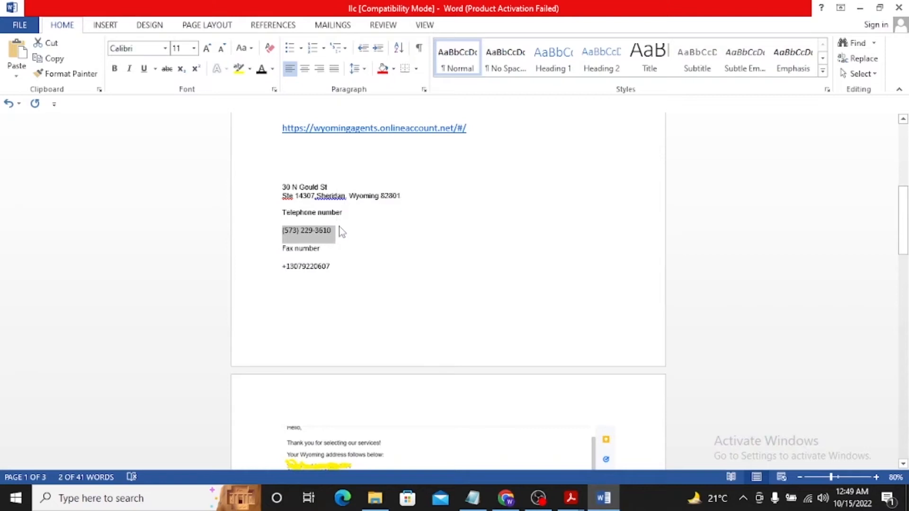
left_click(505, 500)
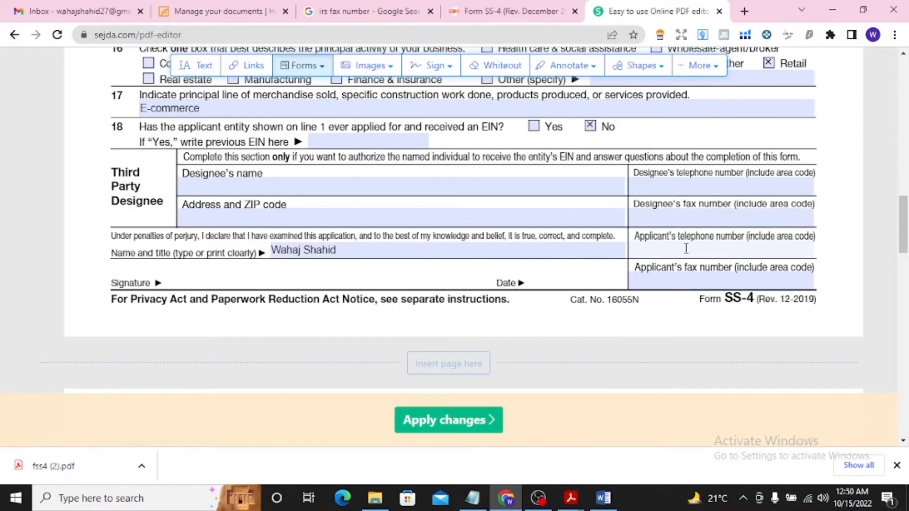
key("ctrl+v")
Copy the fax number from the llc Word document into the applicant's fax number field of the form in Chrome
left_click(682, 273)
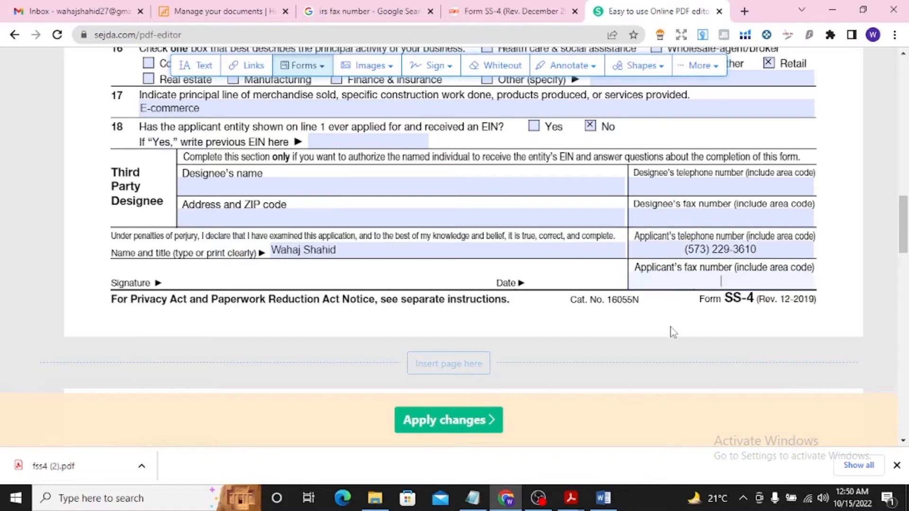
left_click(509, 502)
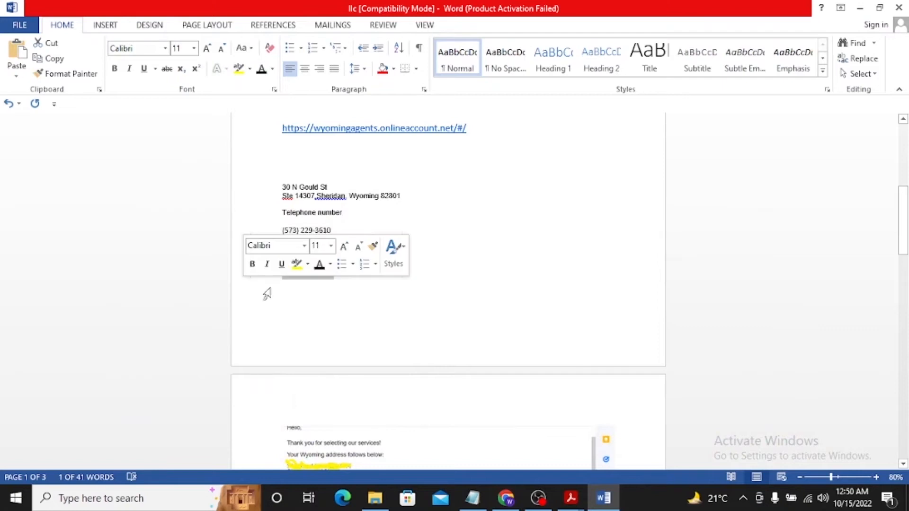
left_click(284, 286)
left_click_drag(281, 276, 334, 269)
key("ctrl+c")
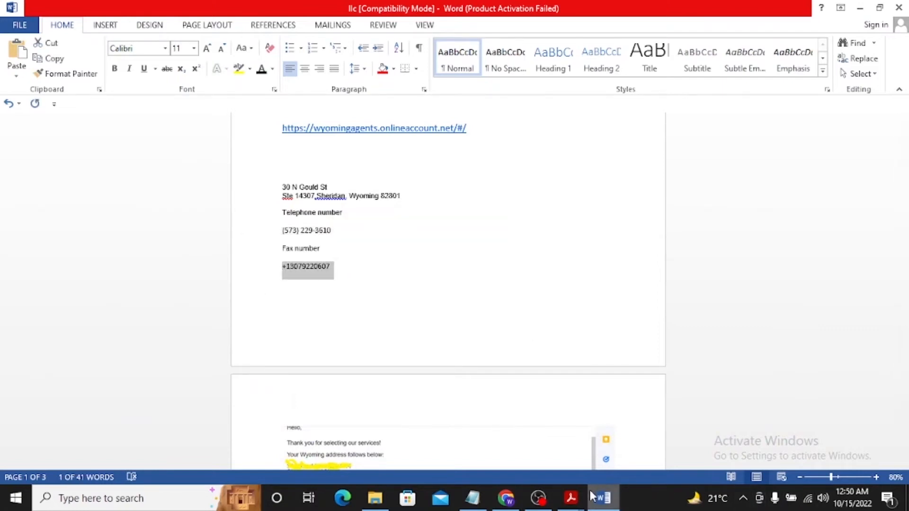
left_click(508, 498)
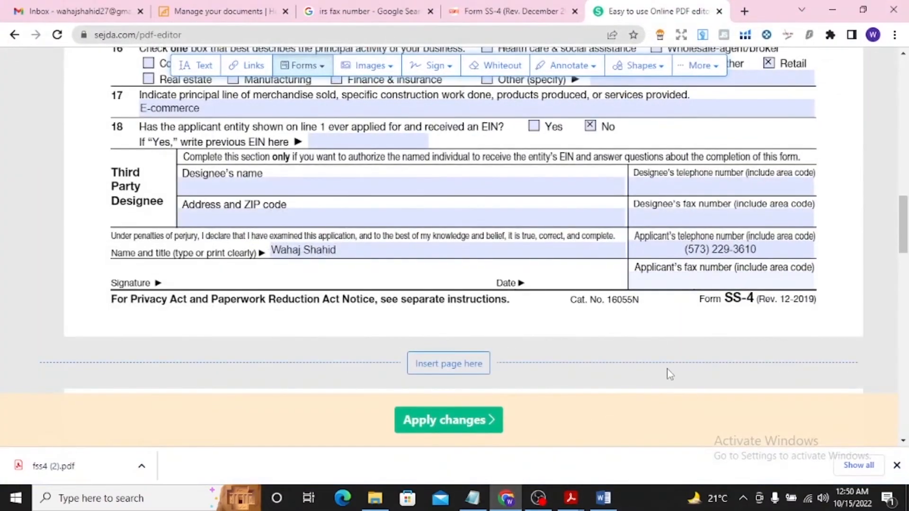
key("ctrl+v")
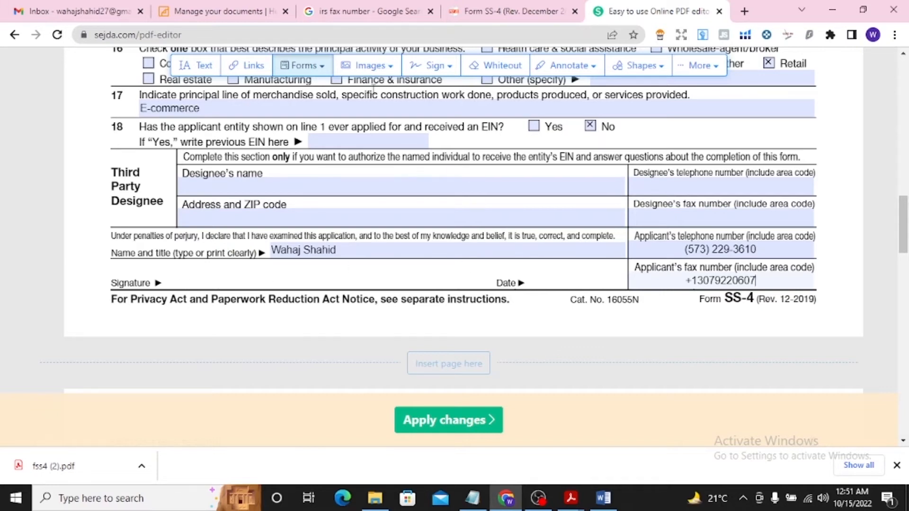
Create a new typed signature with the applicant's first name in a handwritten style and place it, scaled down, on the form's Signature line
left_click(438, 67)
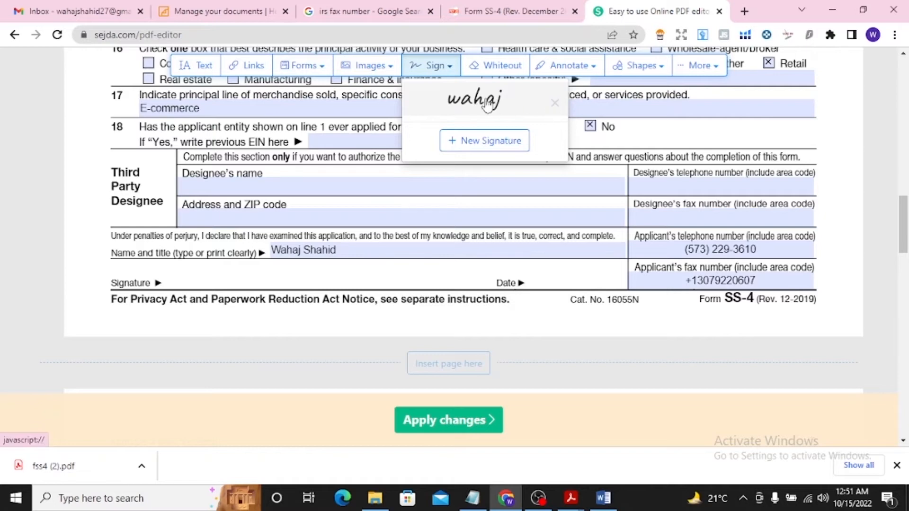
left_click(483, 141)
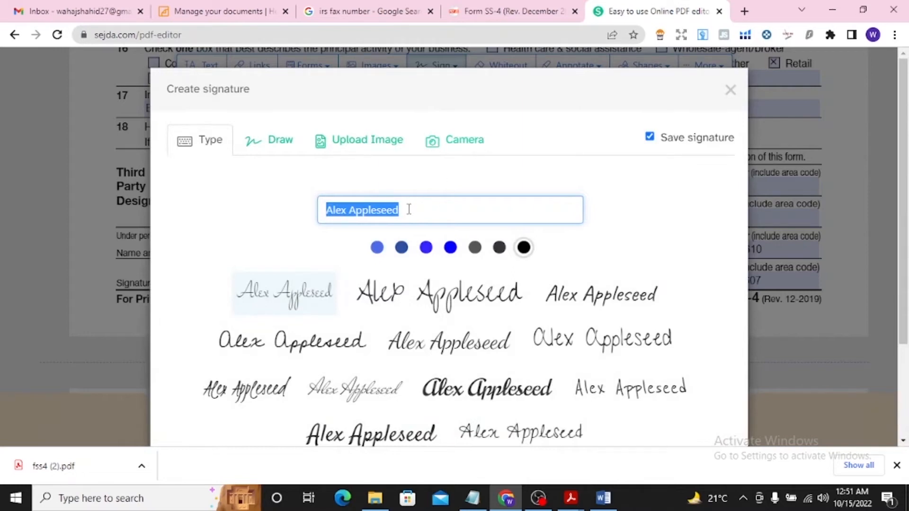
key("BackSpace")
type("wahaj")
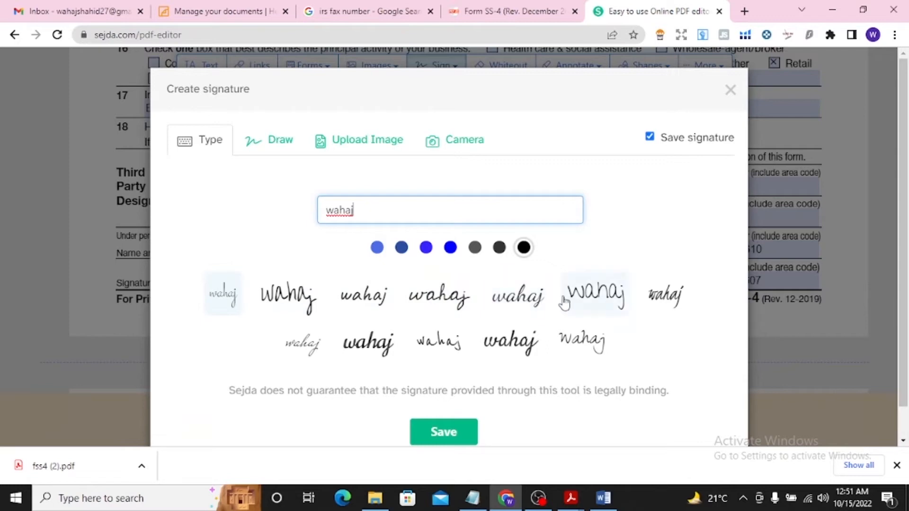
left_click(438, 294)
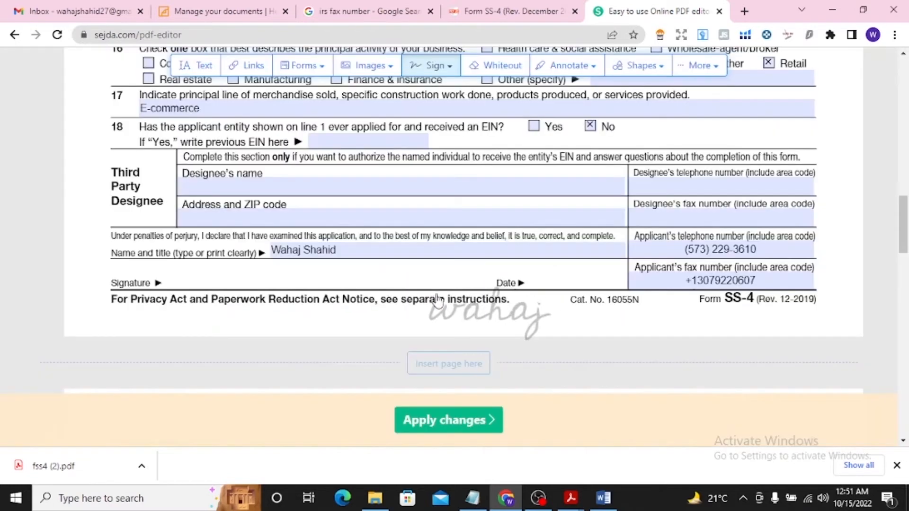
left_click(195, 284)
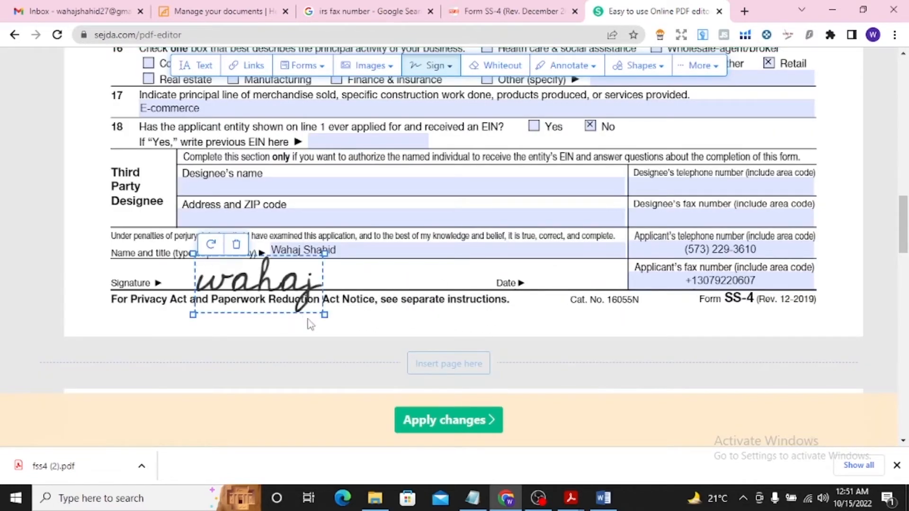
left_click_drag(324, 314, 254, 283)
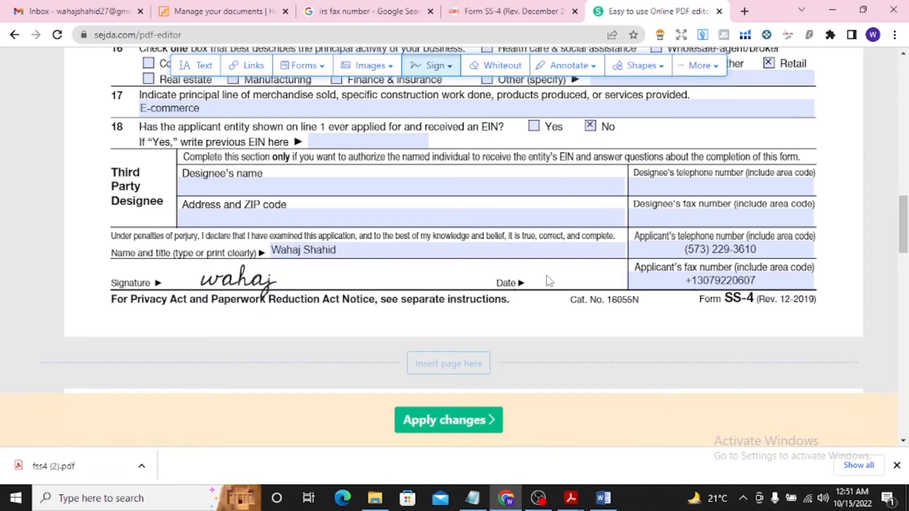
Add the text "10/15/2022" beside the Date label on the signature line
left_click(193, 65)
left_click(528, 283)
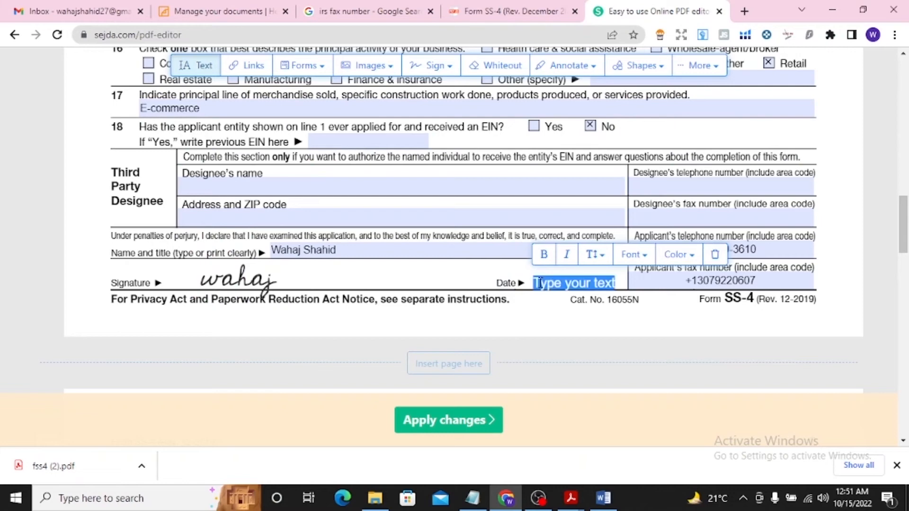
key("BackSpace")
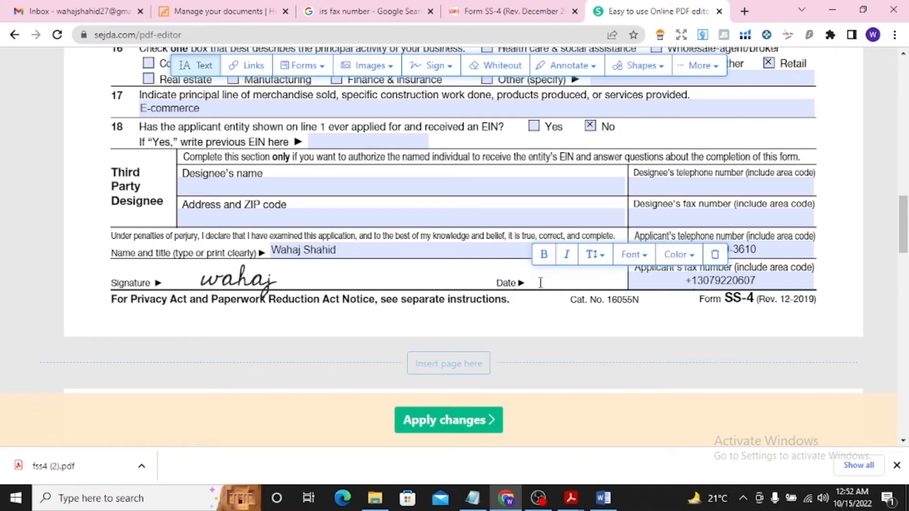
type("10/15/2022")
left_click(483, 275)
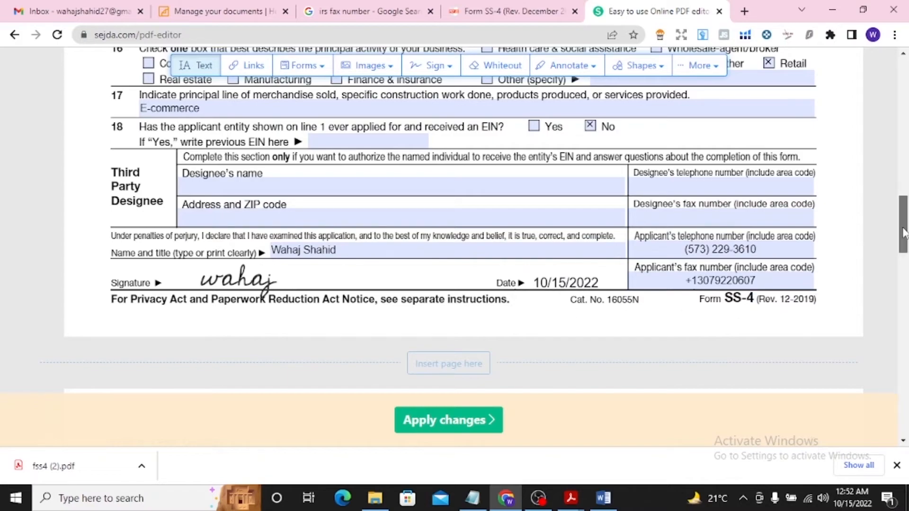
Review the filled-in Form SS-4, from the signature block back to the entries at the start of page 1
mouse_move(903, 232)
left_mouse_down()
mouse_move(900, 113)
mouse_move(906, 235)
left_mouse_up()
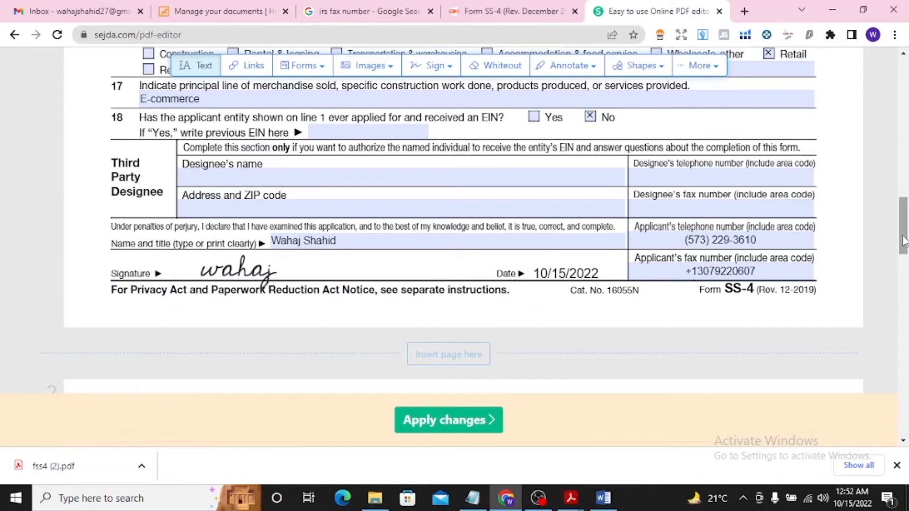
scroll(904, 241, "up", 1)
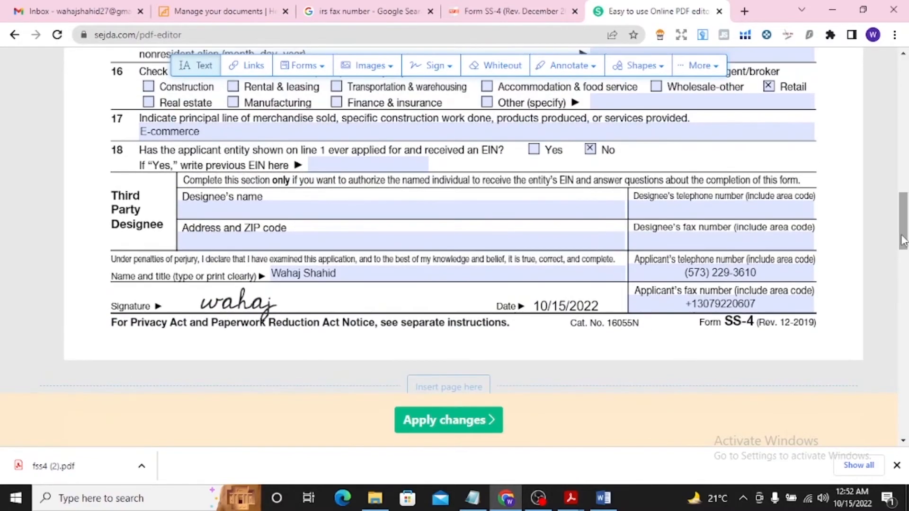
left_click_drag(904, 241, 901, 99)
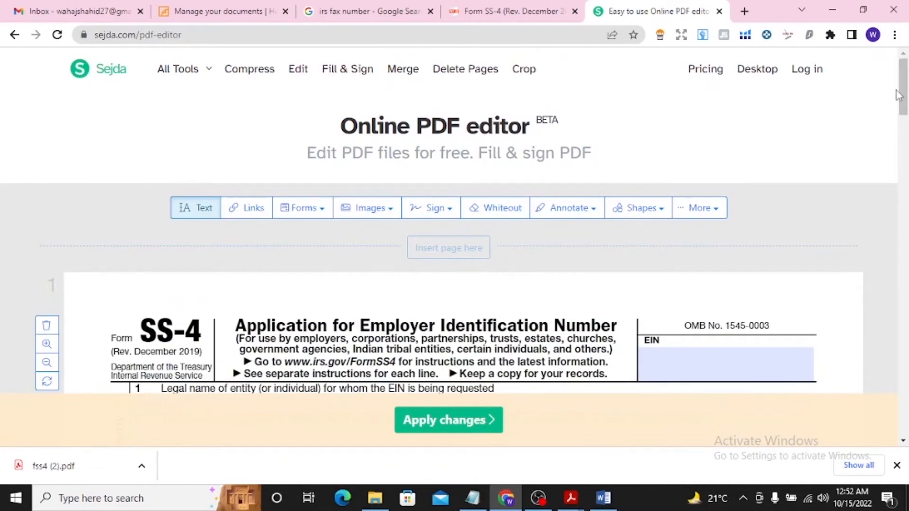
mouse_move(900, 95)
left_mouse_down()
mouse_move(907, 412)
mouse_move(906, 86)
left_mouse_up()
left_click(709, 209)
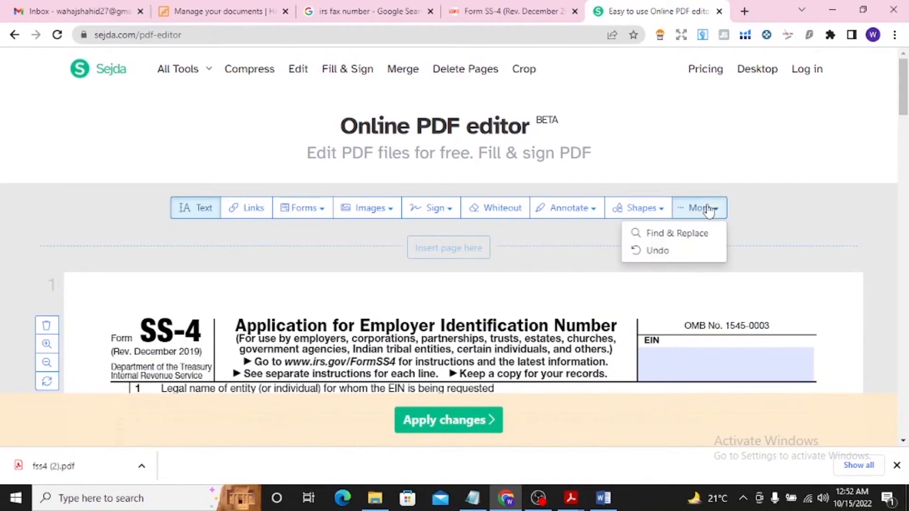
left_click(709, 208)
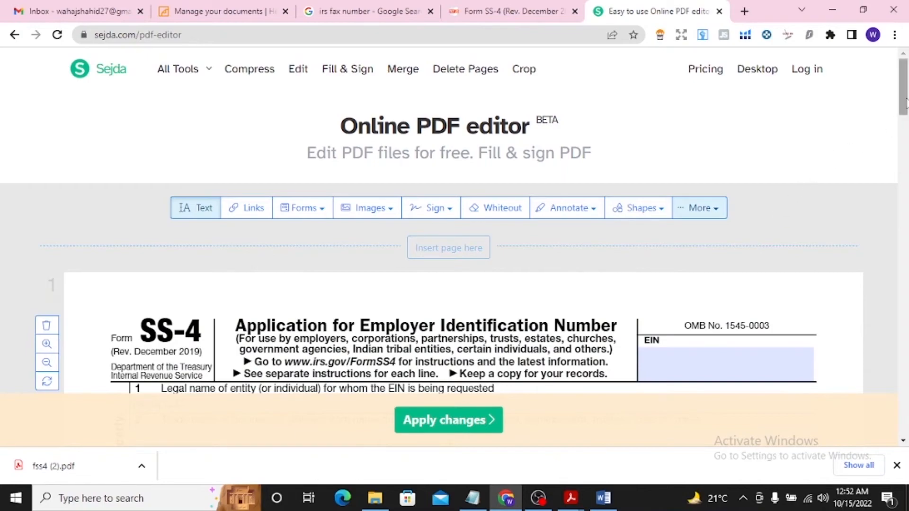
mouse_move(905, 101)
left_mouse_down()
mouse_move(902, 257)
mouse_move(901, 115)
left_mouse_up()
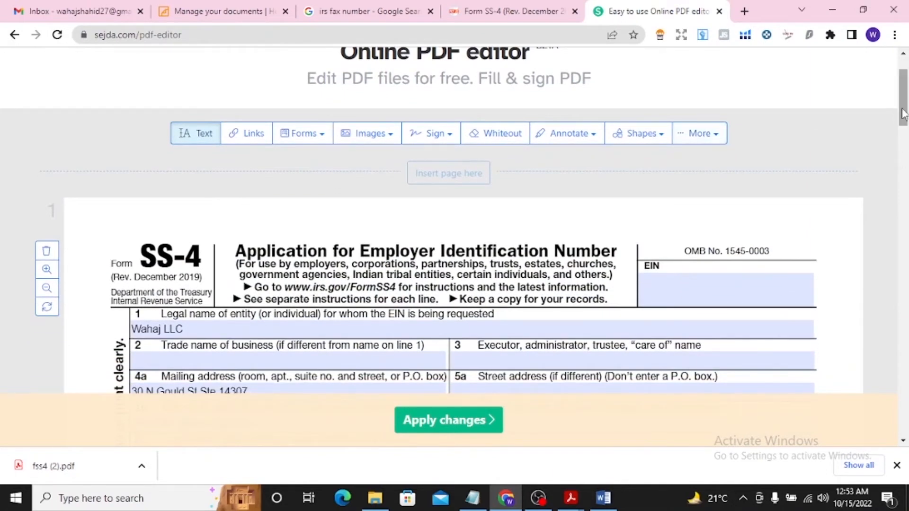
left_click_drag(903, 118, 905, 148)
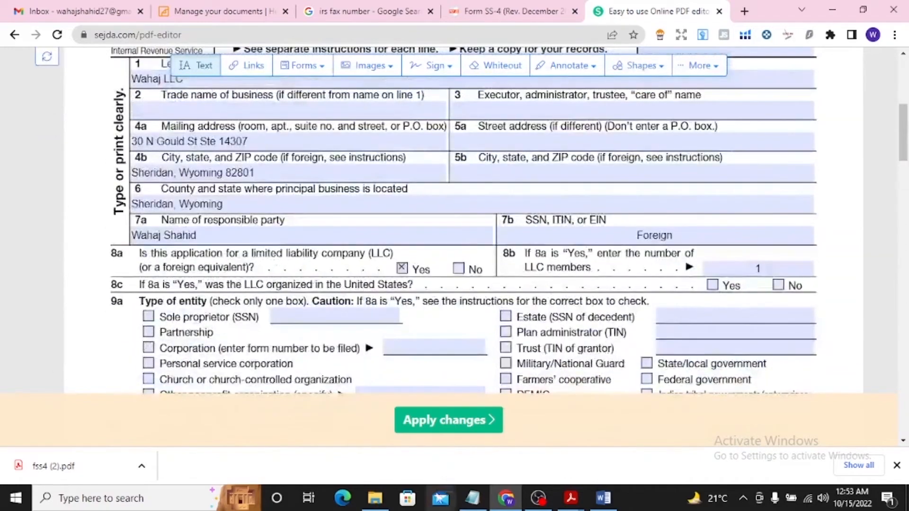
Apply the changes to the form and download the completed PDF
left_click(479, 428)
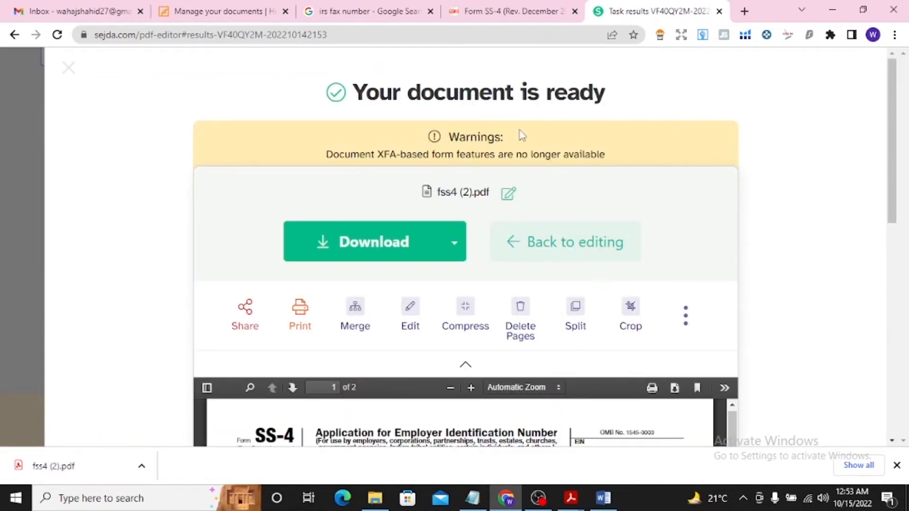
left_click(403, 248)
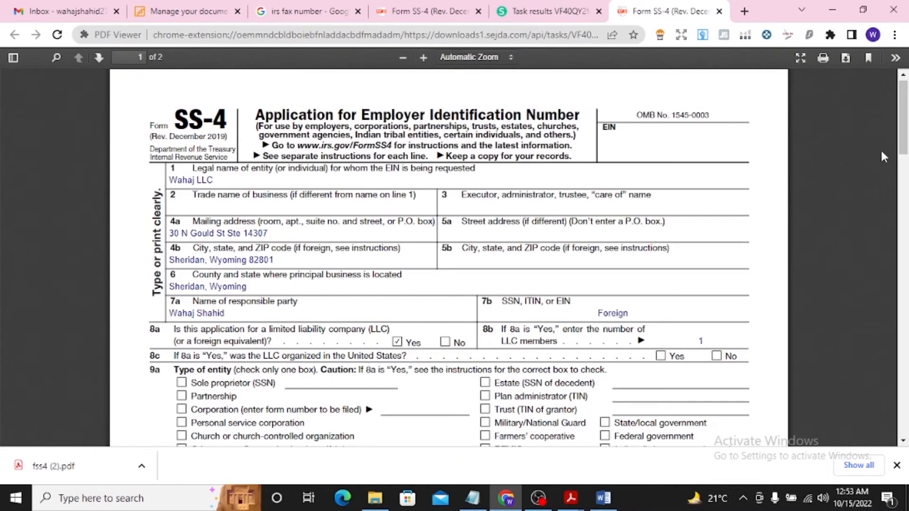
mouse_move(904, 124)
left_mouse_down()
mouse_move(905, 356)
mouse_move(905, 123)
left_mouse_up()
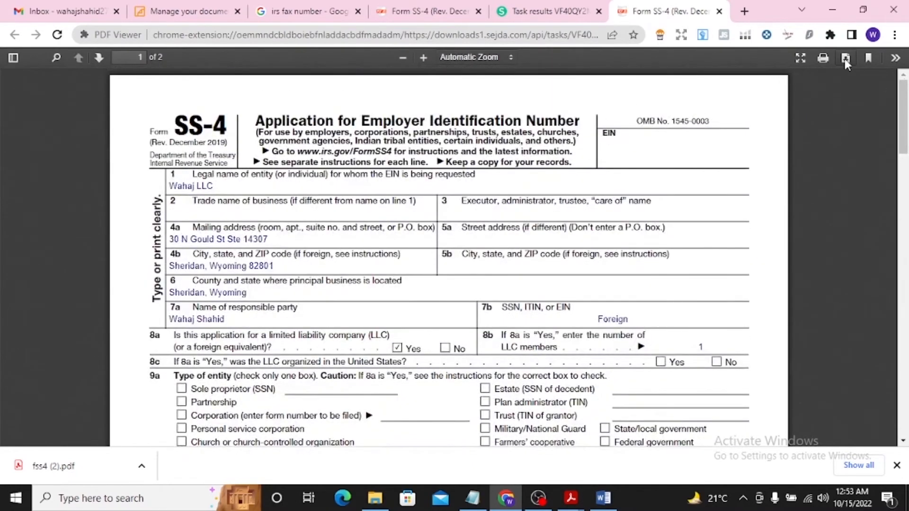
left_click(845, 59)
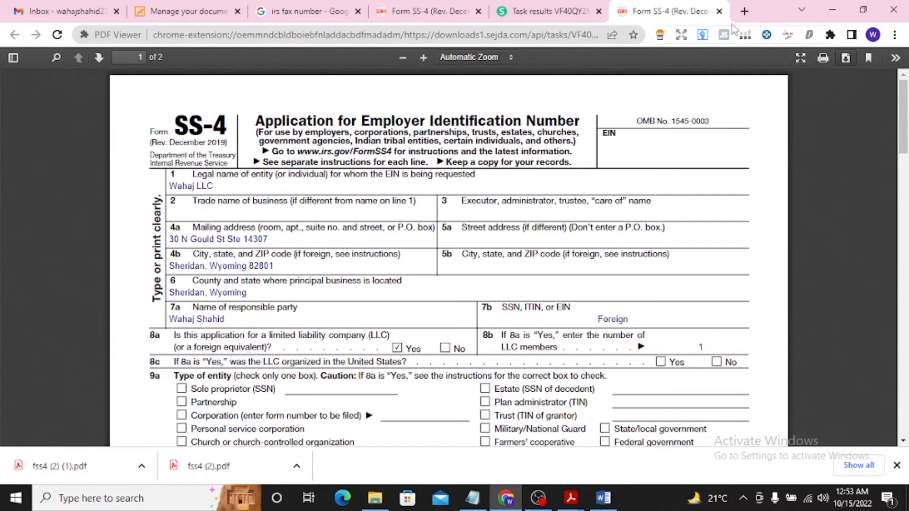
Search for "pdf merge online" in a new browser tab and open the iLovePDF merge page
left_click(744, 11)
type("pdf")
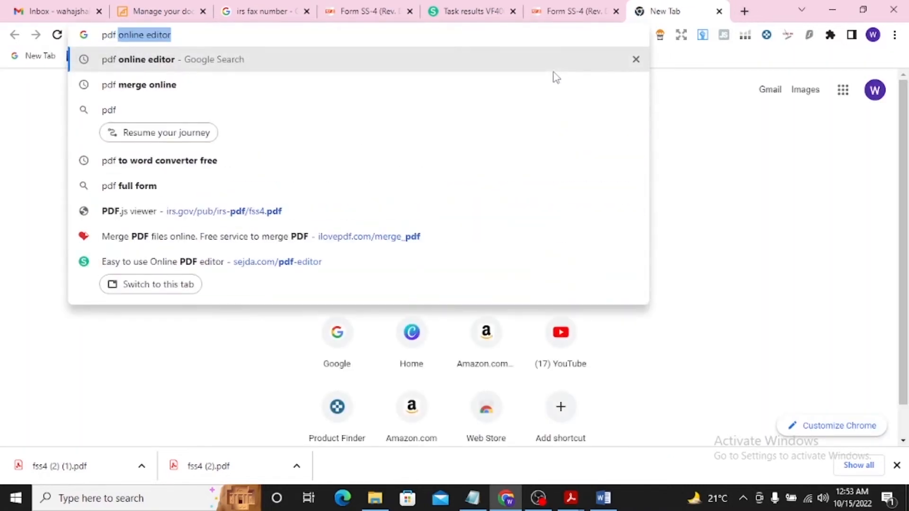
type(" merge")
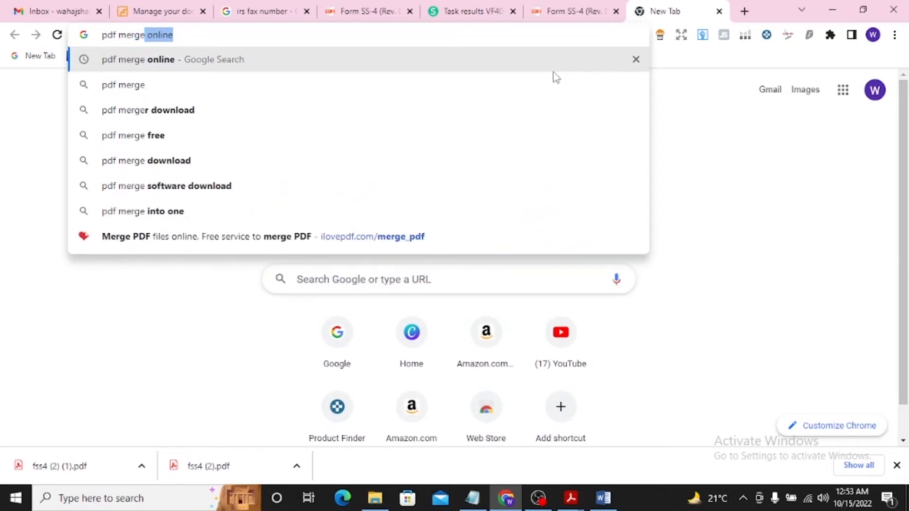
left_click(320, 65)
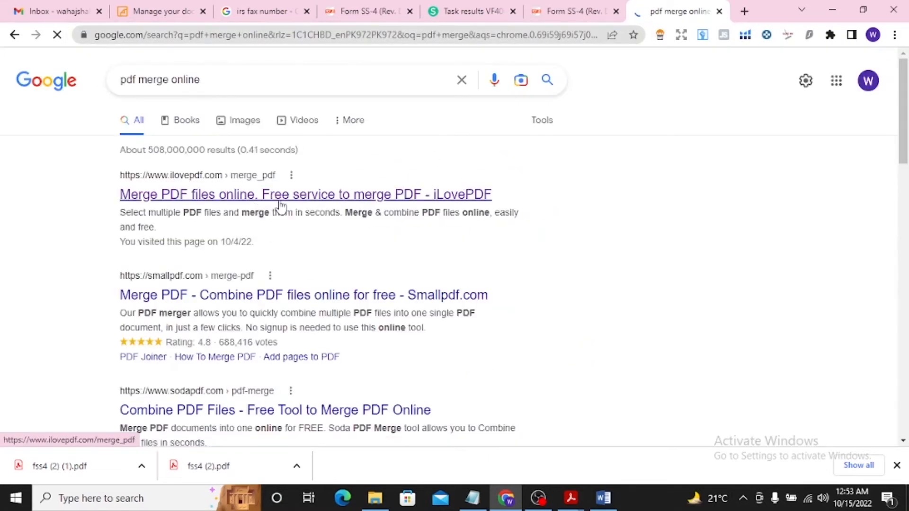
left_click(280, 203)
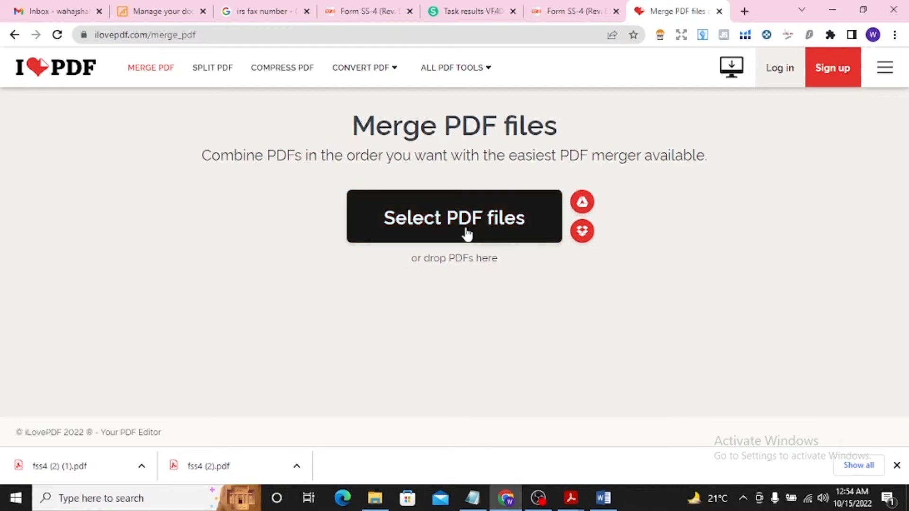
Add Form.pdf and the completed fss4 (2) (1).pdf from the Downloads folder to the merge, in that order
left_click(451, 232)
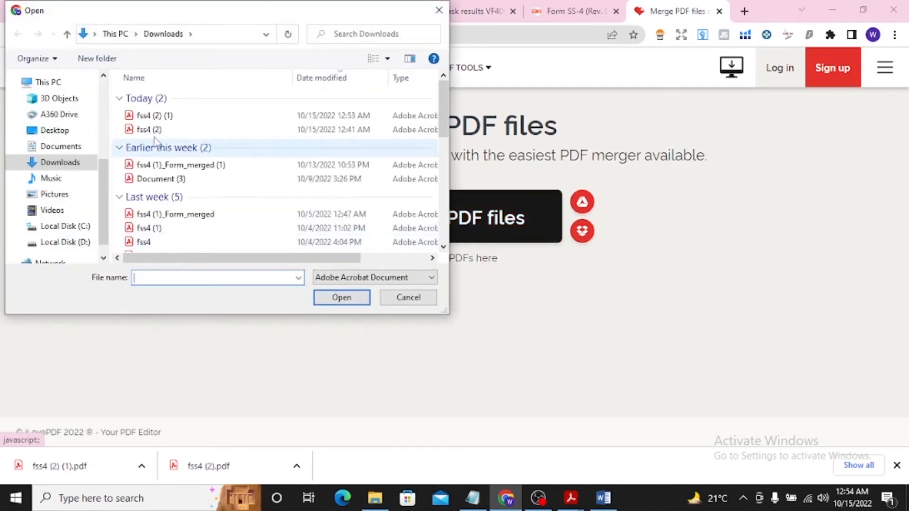
left_click(160, 117)
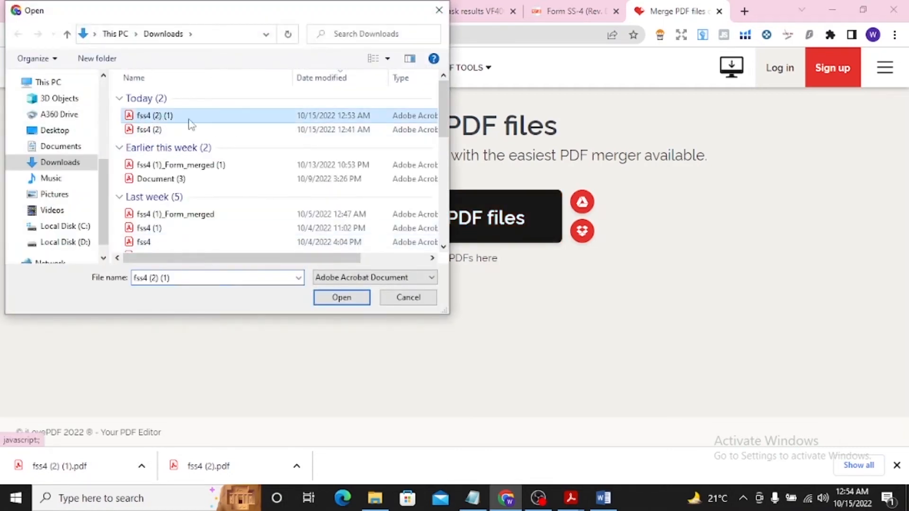
scroll(440, 108, "down", 3)
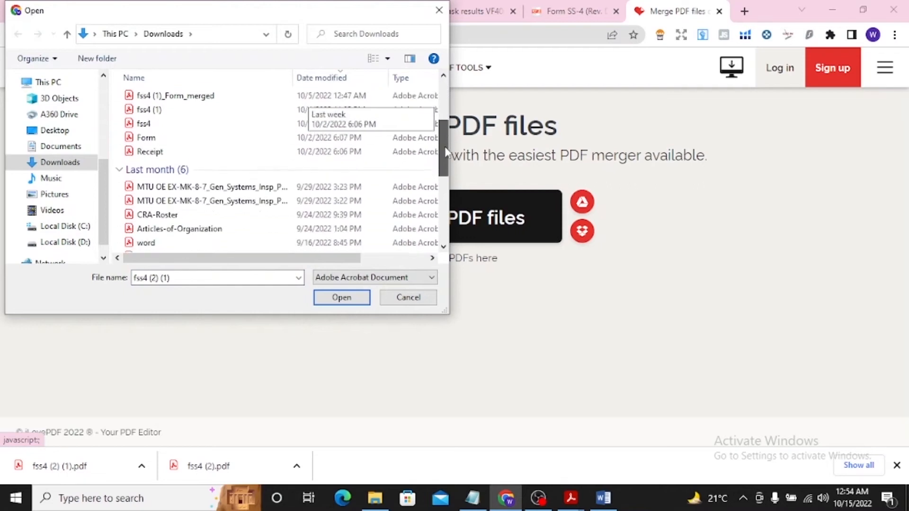
left_click(191, 135)
left_click(341, 298)
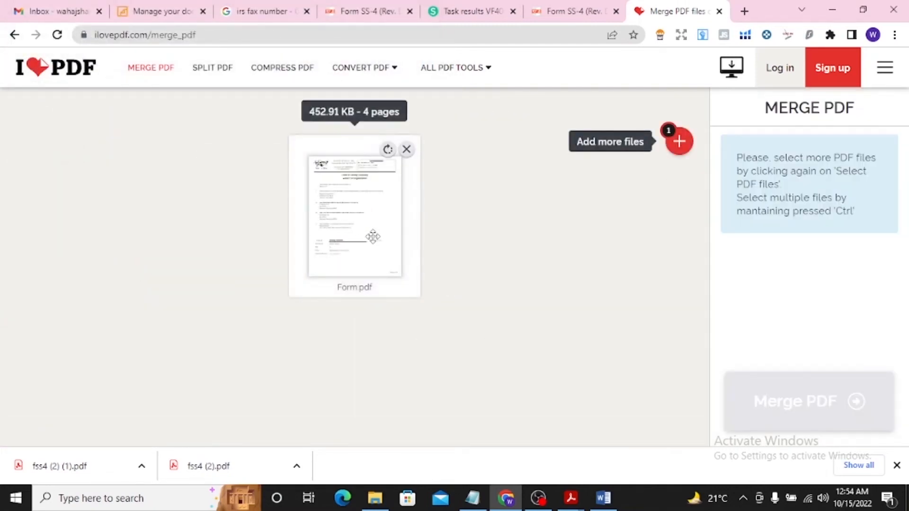
left_click(681, 141)
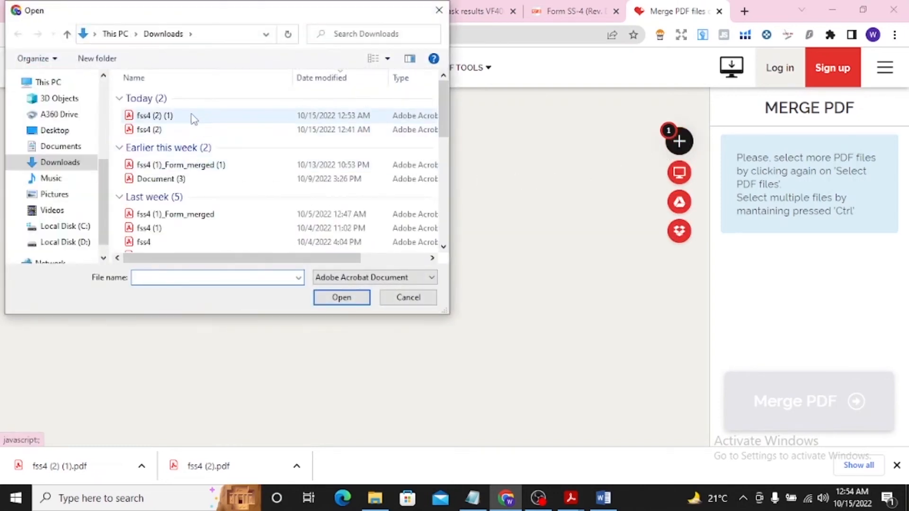
left_click(193, 117)
left_click(341, 298)
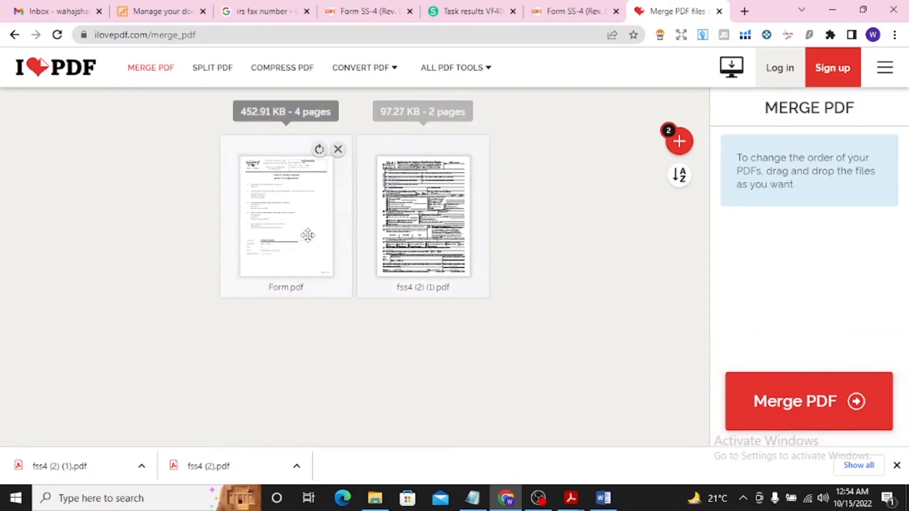
Merge the two PDFs into one file and download the merged document
left_click(799, 406)
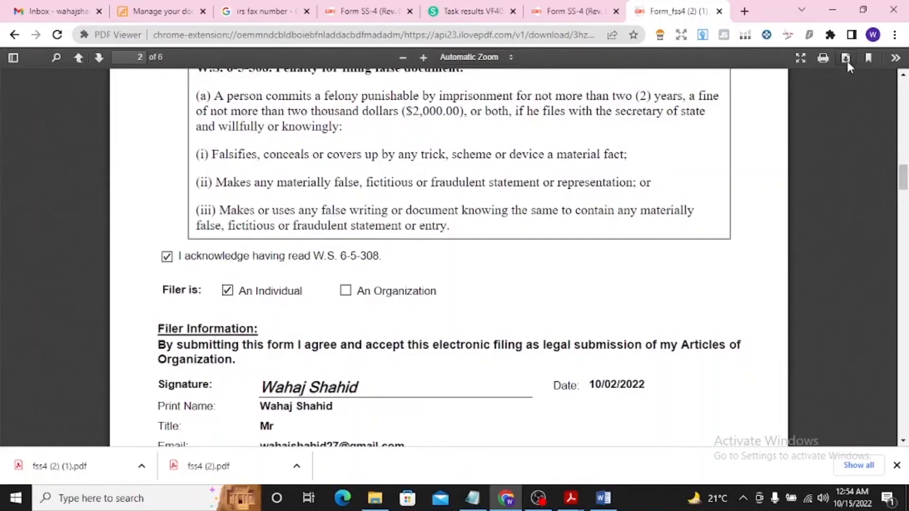
left_click(845, 59)
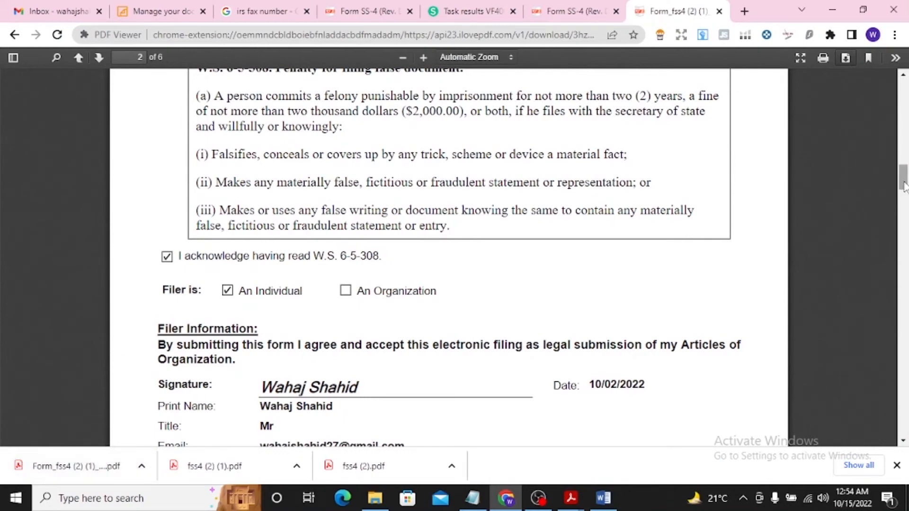
left_click_drag(904, 185, 905, 95)
Search Google for "hello fax" in a new browser tab and open the HelloFax website
left_click(744, 11)
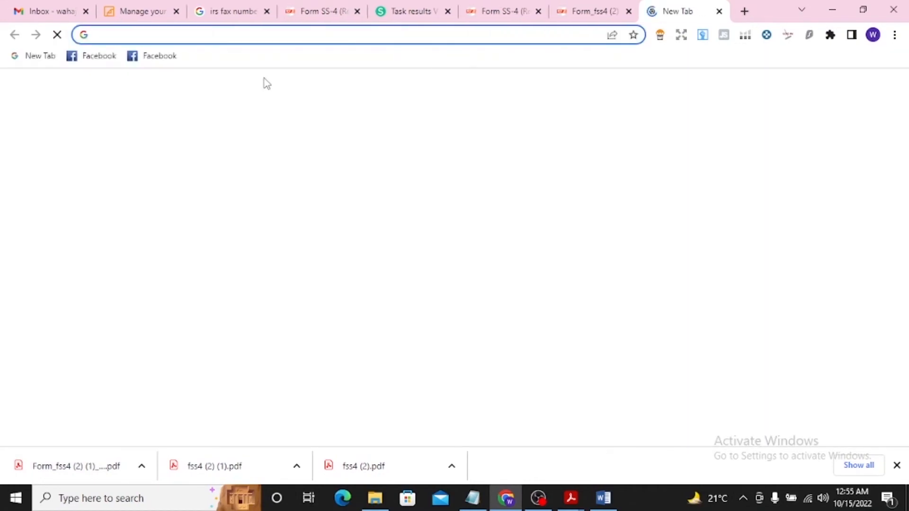
type("g")
key("Return")
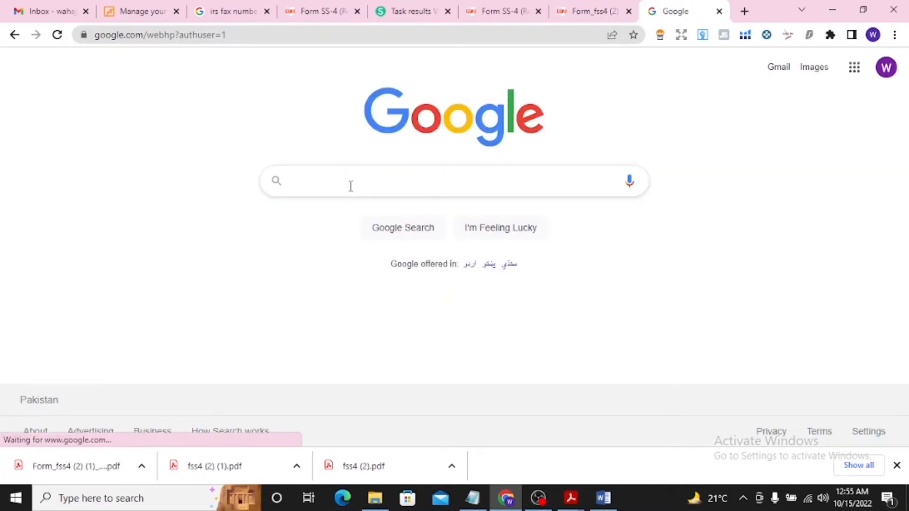
type("hello fax")
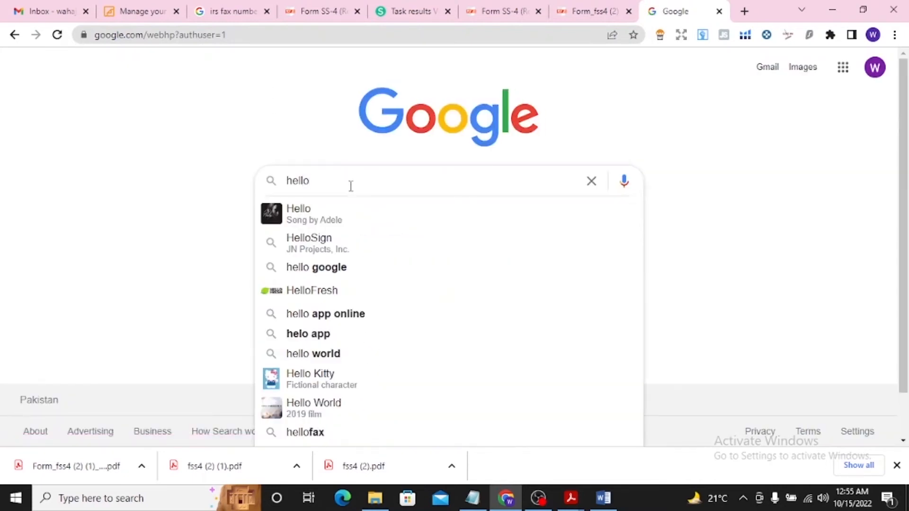
key("Return")
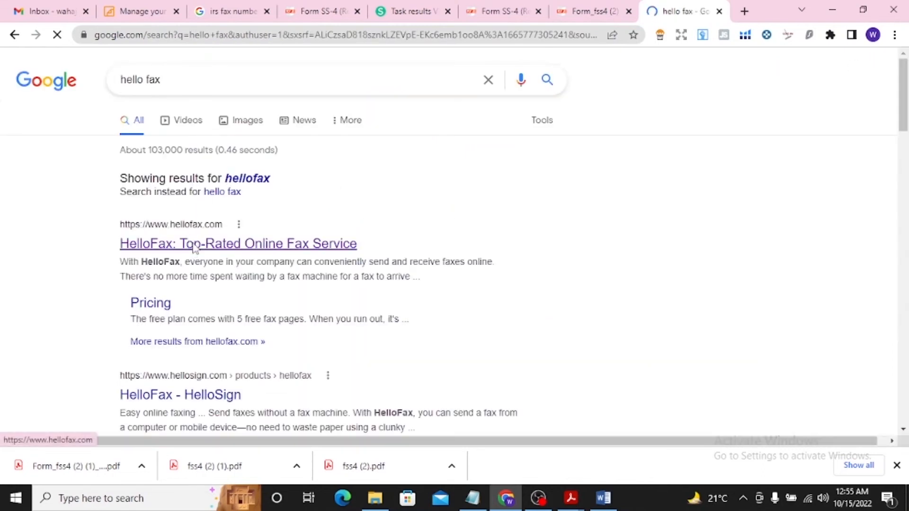
left_click(192, 244)
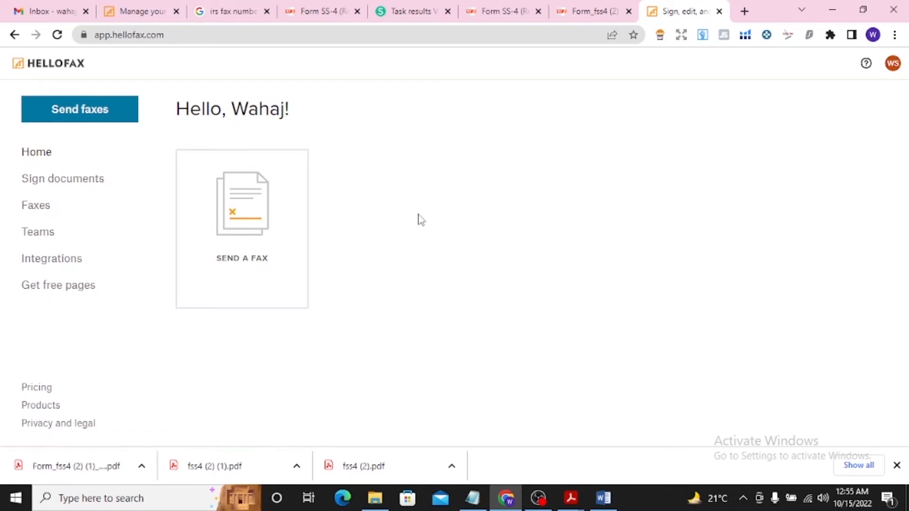
Find the assigned fax number in the HelloFax Home Office sign-up email in the Gmail inbox
left_click(36, 10)
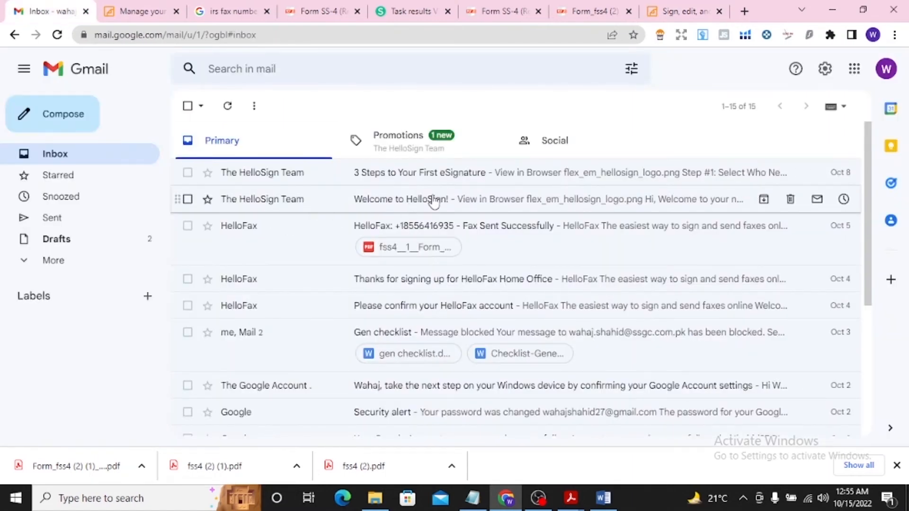
left_click(426, 288)
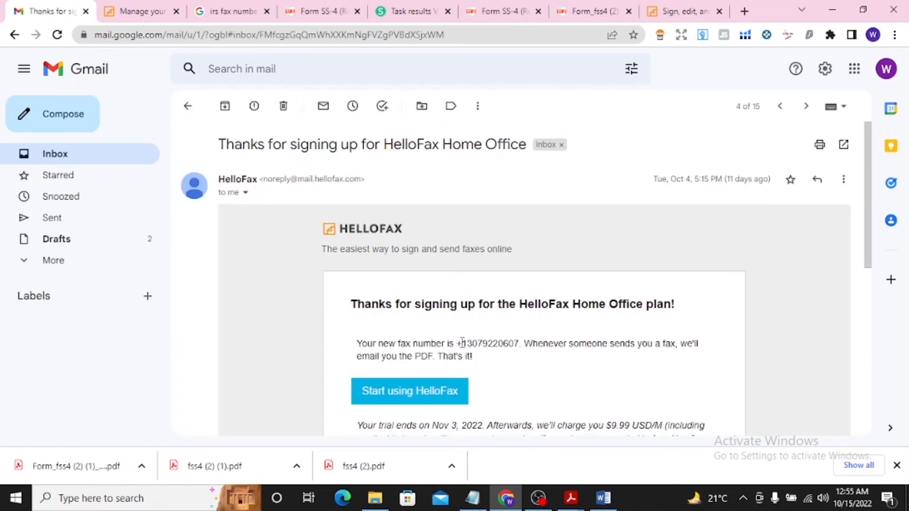
left_click_drag(462, 345, 521, 344)
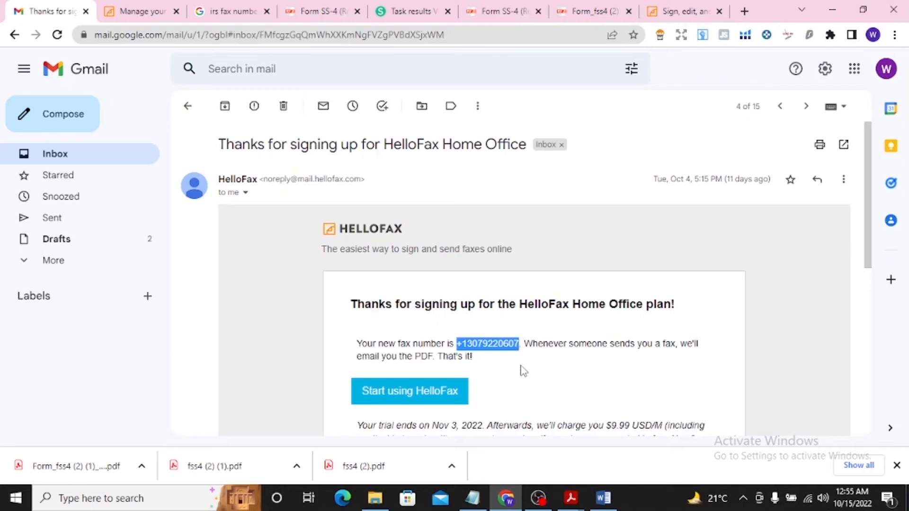
left_click(506, 363)
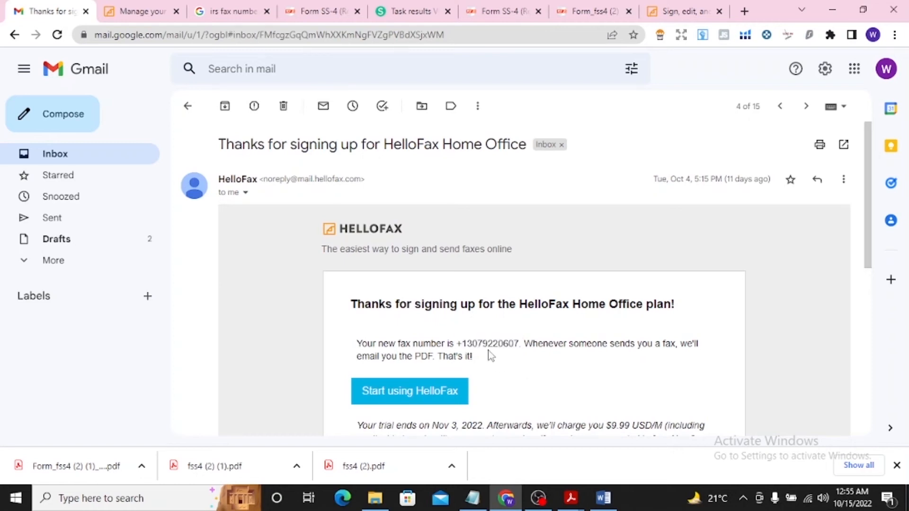
Start a new fax in HelloFax, upload Form_fss4 (2) (1)_merged from the Downloads folder, and continue to the review stage
left_click(679, 7)
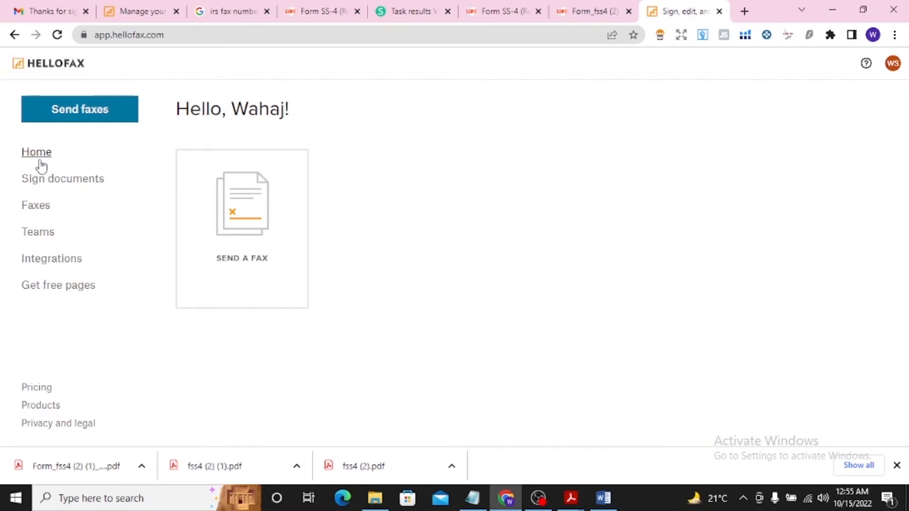
left_click(283, 230)
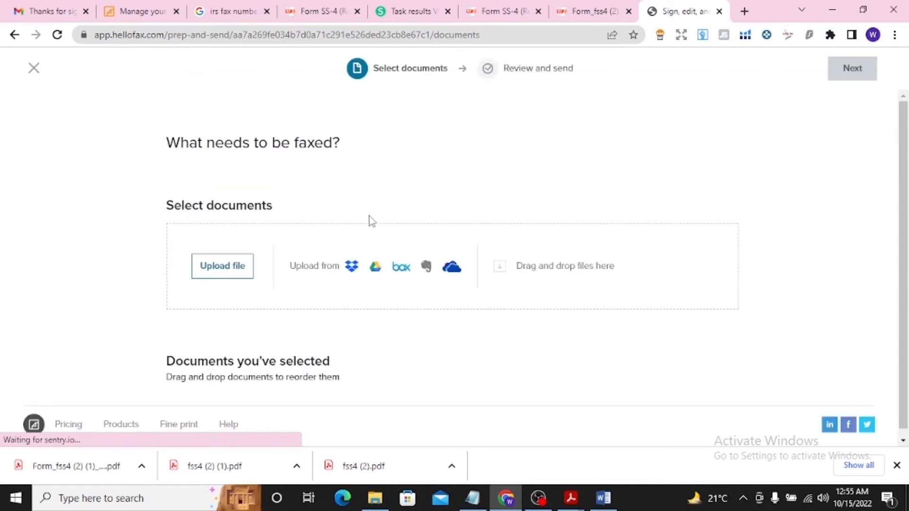
left_click(230, 274)
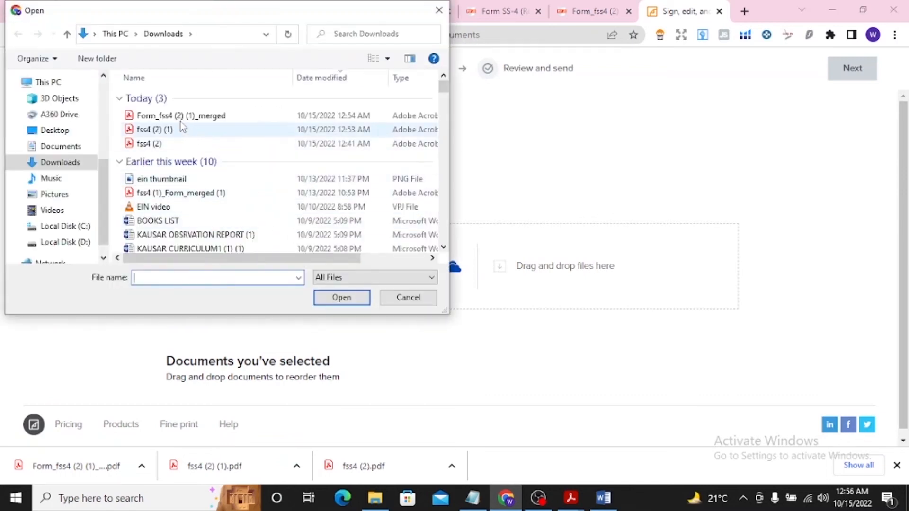
left_click(177, 118)
left_click(341, 298)
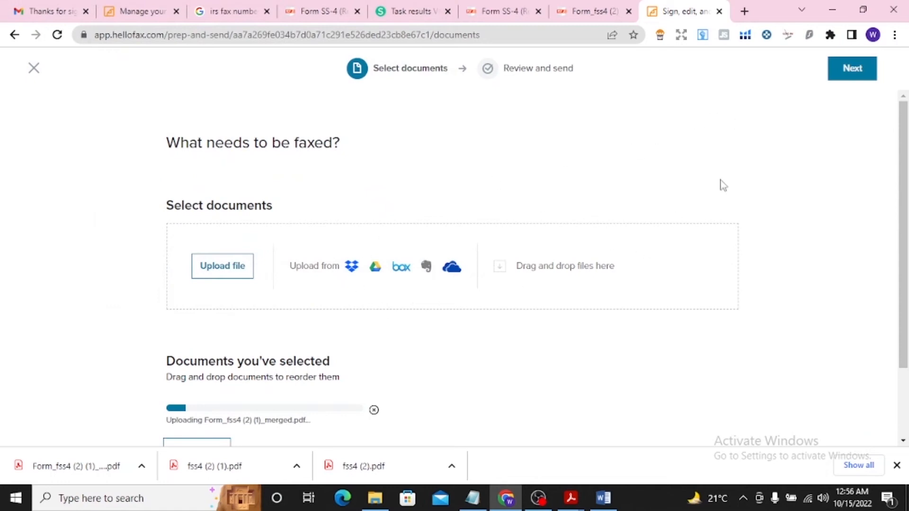
left_click(853, 68)
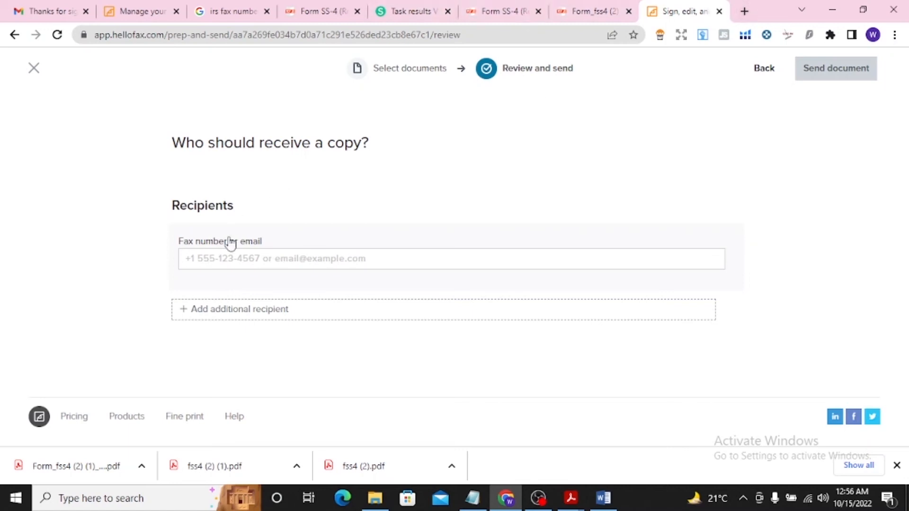
Search for "irs fax number" in a new tab and open the IRS page "Where to File Your Taxes for Form SS-4" separately
left_click(745, 9)
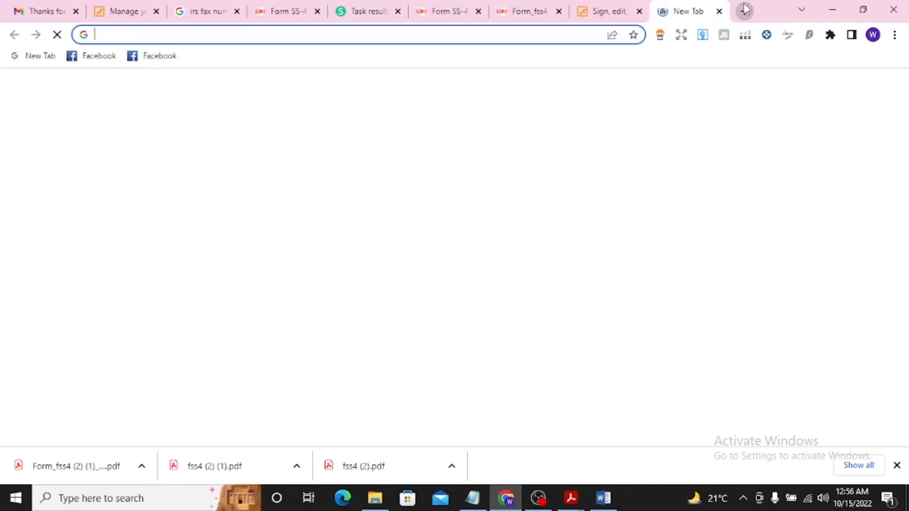
type("google.com/webhp?authuser=1")
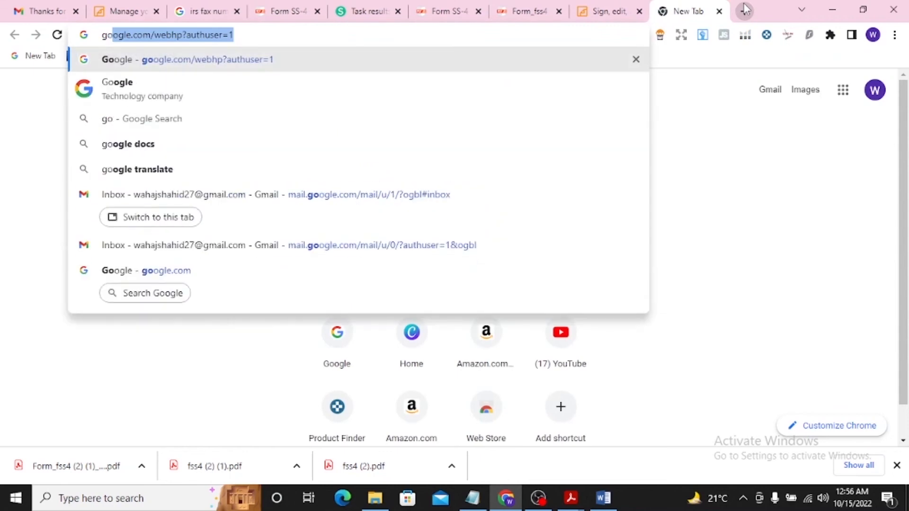
key("Return")
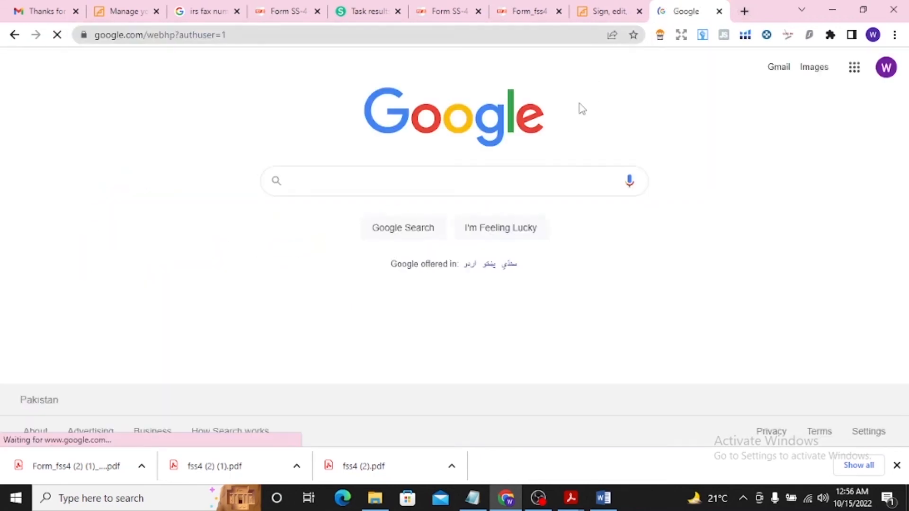
type("irs")
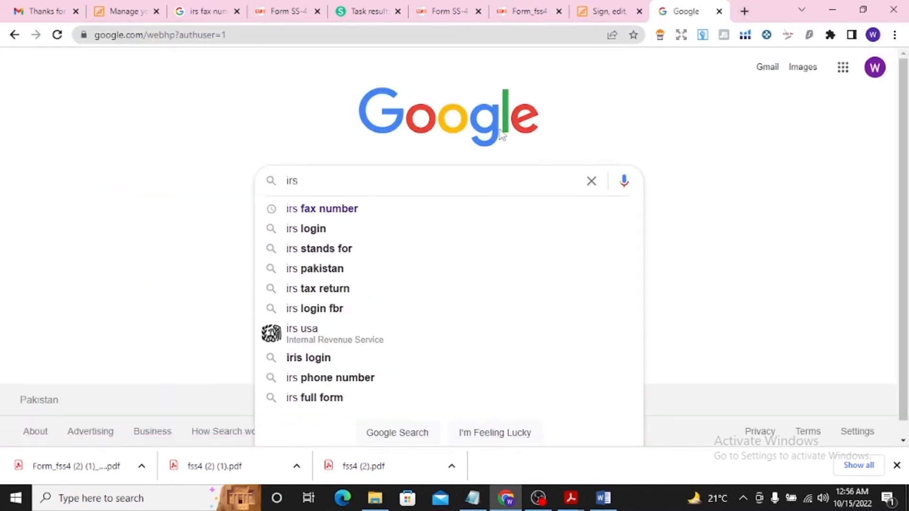
left_click(375, 209)
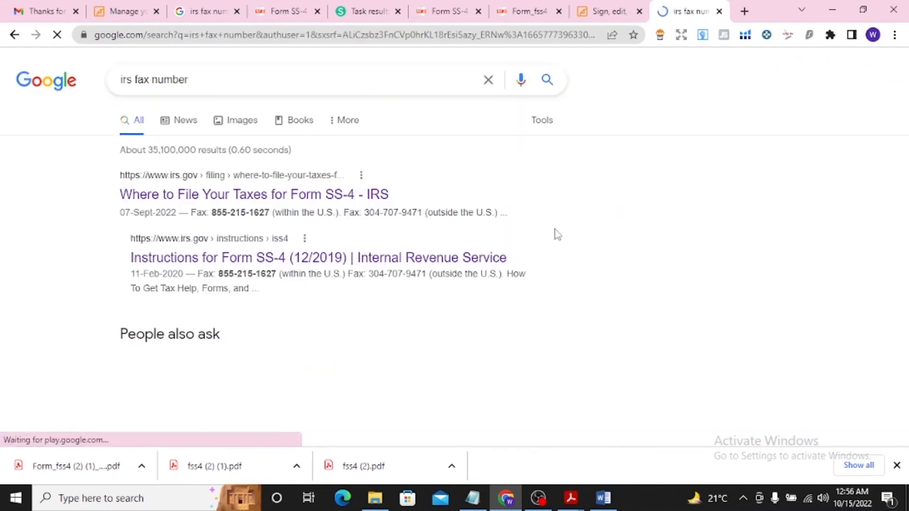
right_click(281, 195)
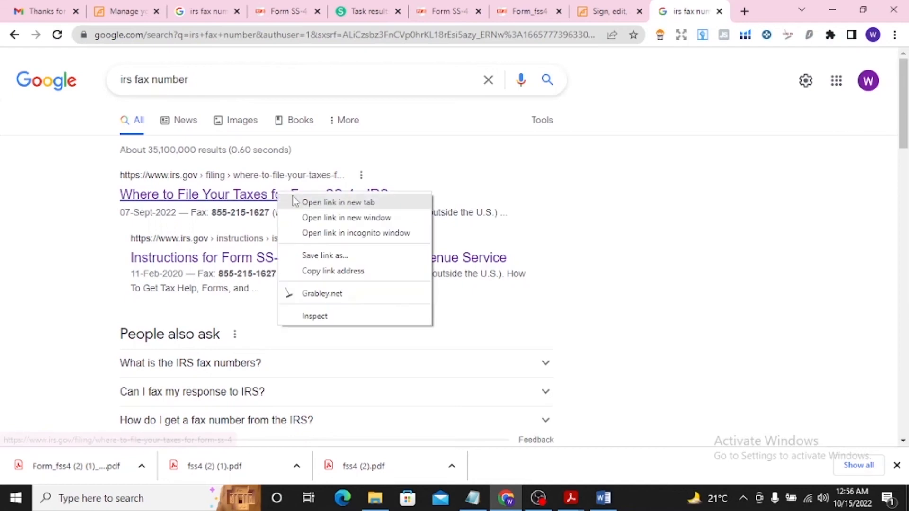
left_click(297, 201)
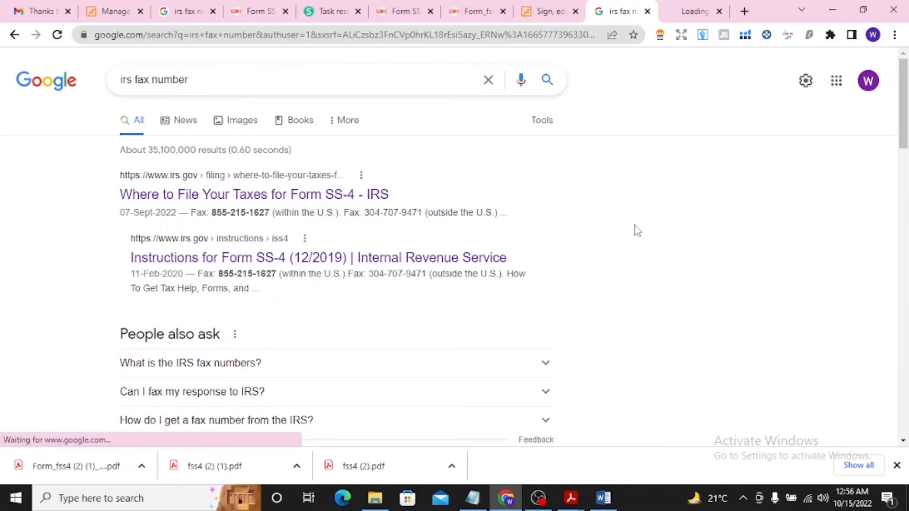
left_click(693, 11)
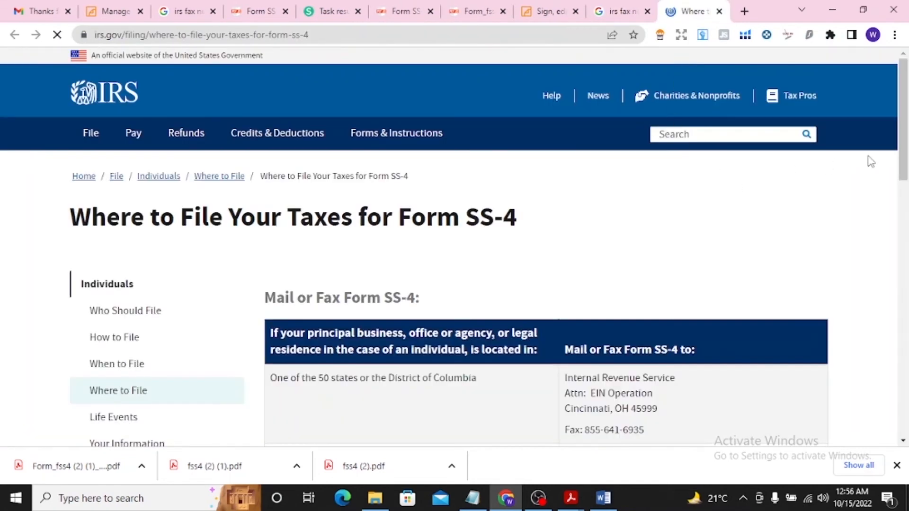
Copy the IRS fax number for the 50 states or District of Columbia and set it as the fax recipient in HelloFax
scroll(340, 219, "down", 4)
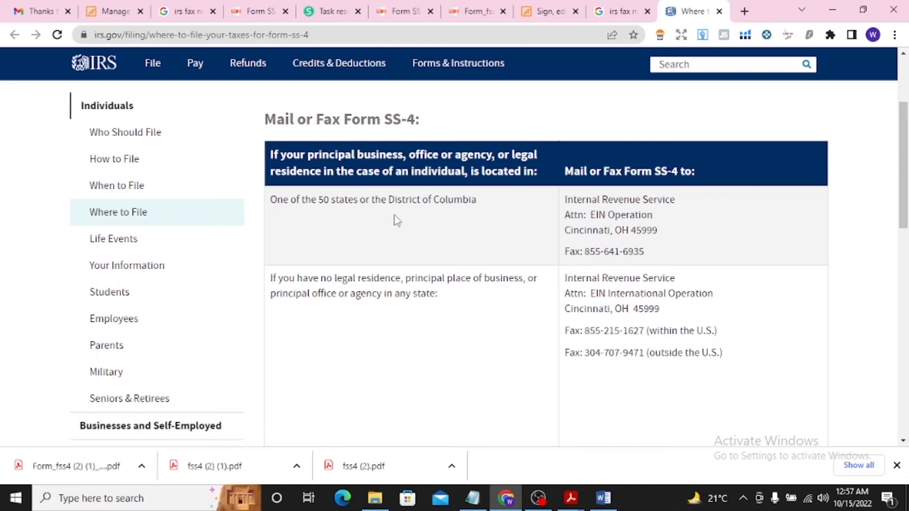
double_click(592, 251)
left_click_drag(606, 250, 656, 255)
key("ctrl+c")
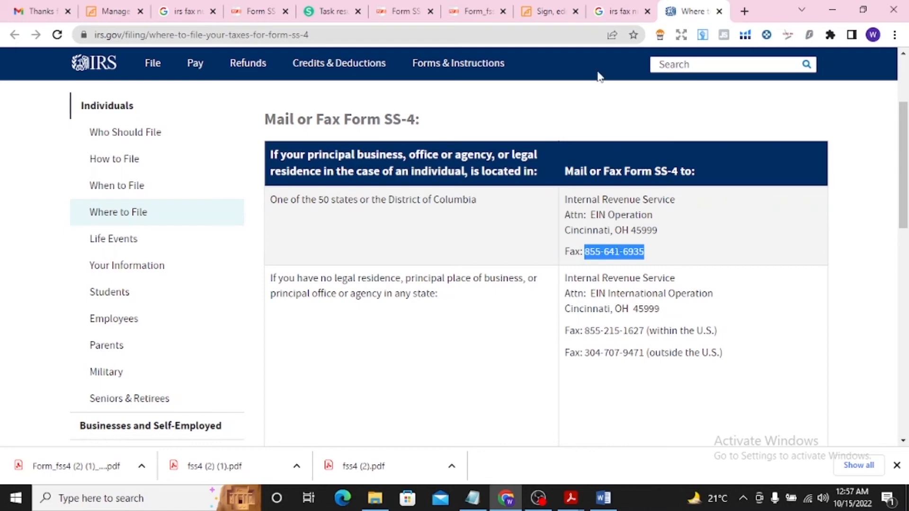
left_click(566, 11)
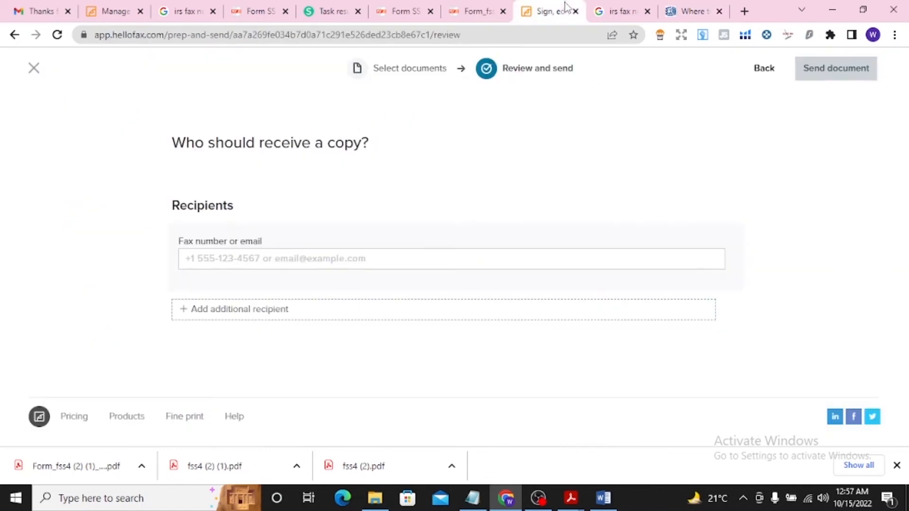
left_click(244, 256)
key("ctrl+v")
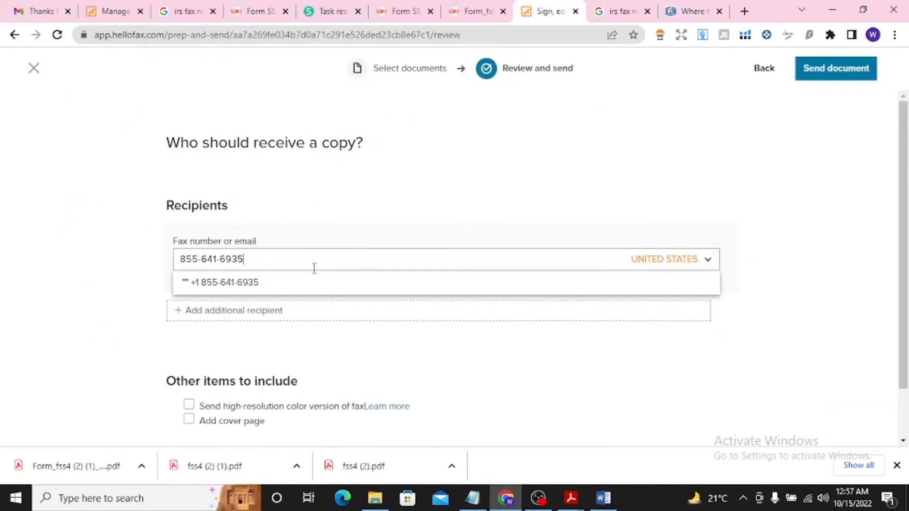
left_click(328, 283)
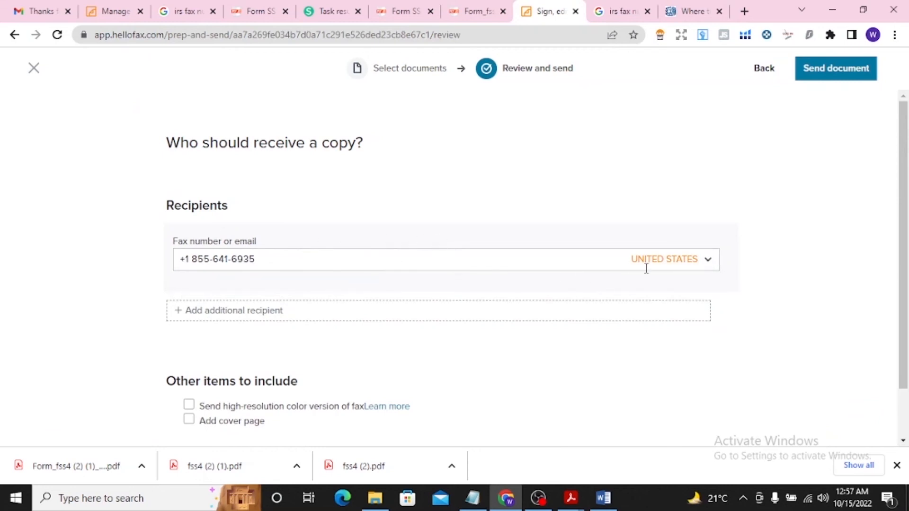
Include the high-resolution color version and a cover page with the fax
scroll(898, 257, "down", 2)
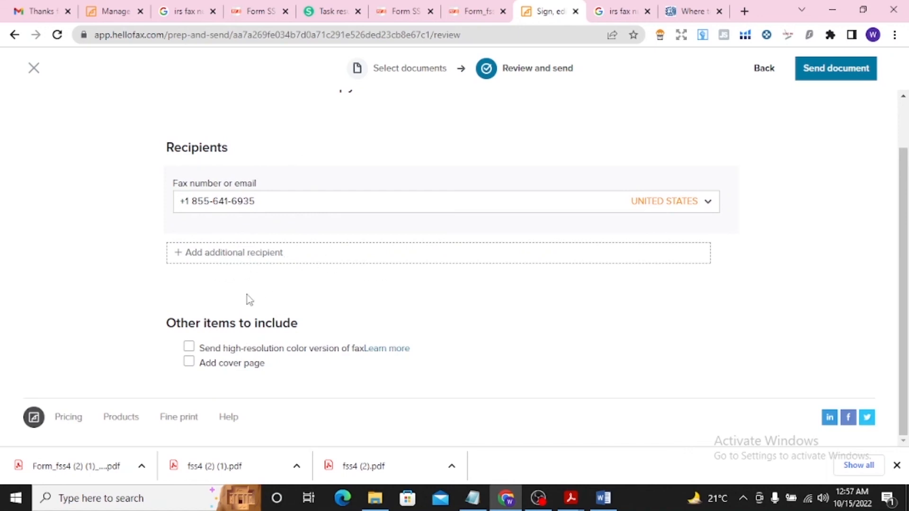
left_click(199, 351)
left_click(192, 366)
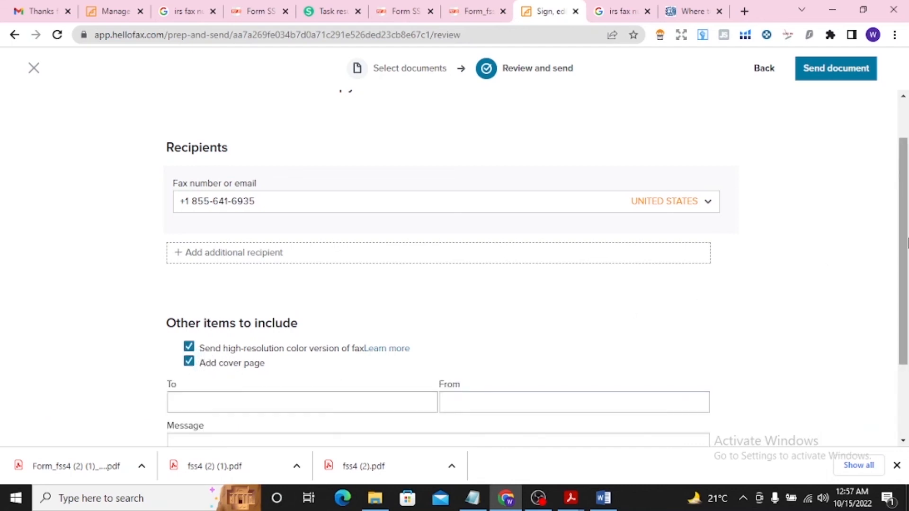
Enter the applicant's full name in the cover page's To field
scroll(907, 244, "down", 3)
left_click(315, 295)
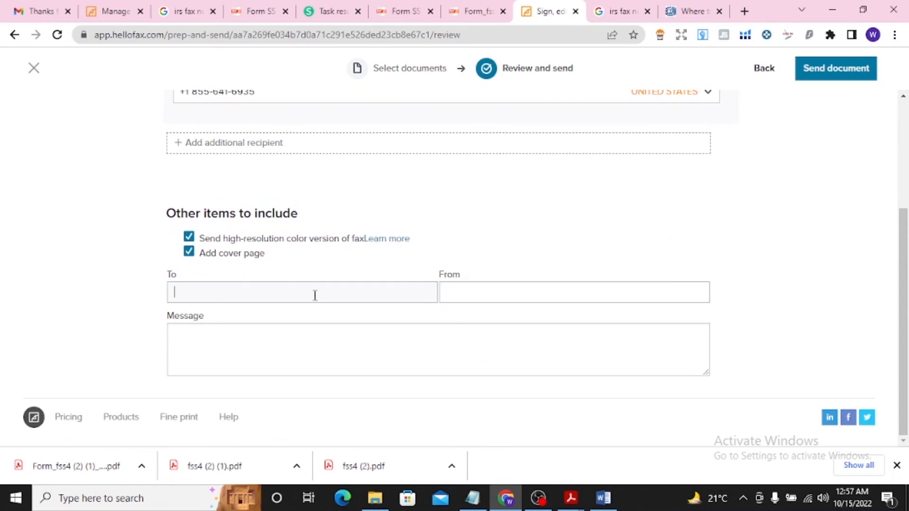
Check the agency's name on the IRS filing page and enter "Internal revenue service" in the cover page's From field
left_click(464, 290)
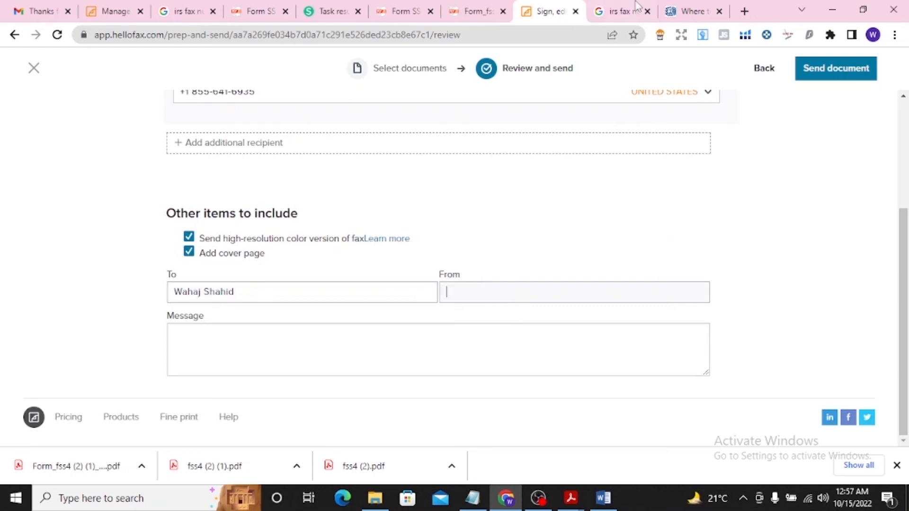
left_click(615, 11)
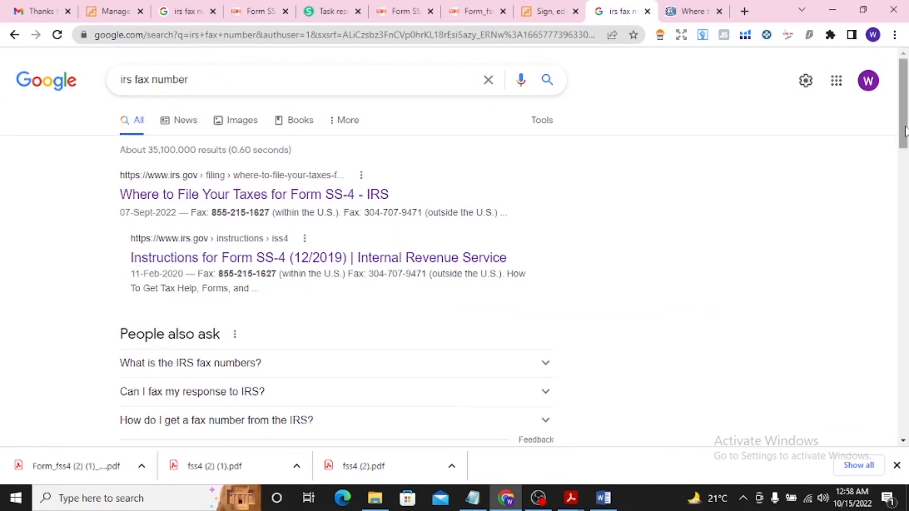
scroll(906, 132, "down", 1)
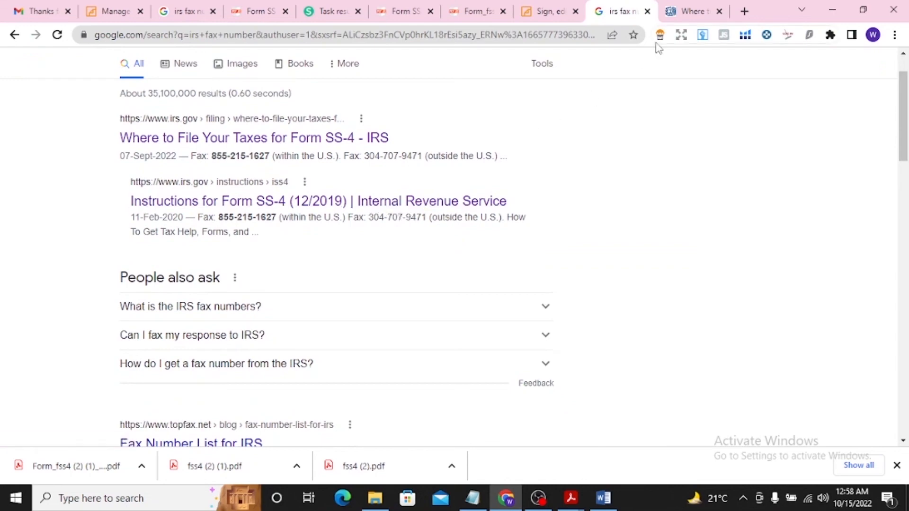
left_click(695, 13)
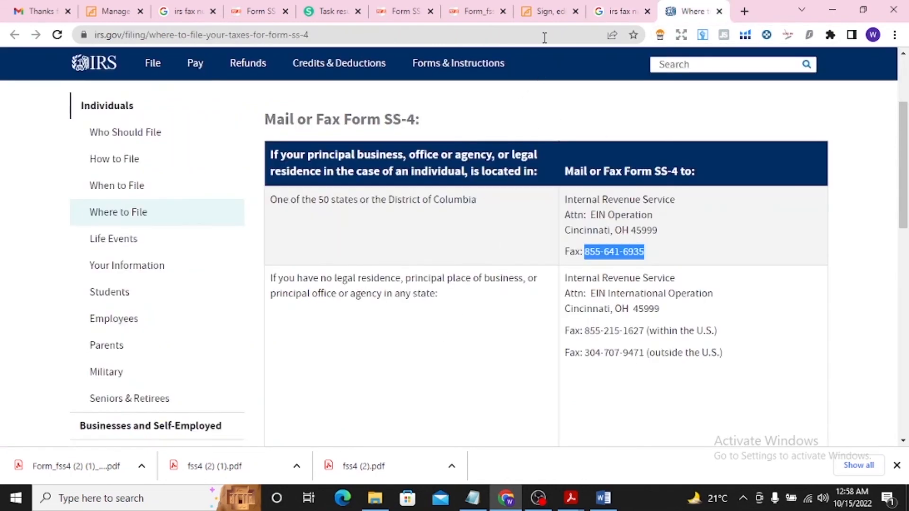
left_click(549, 12)
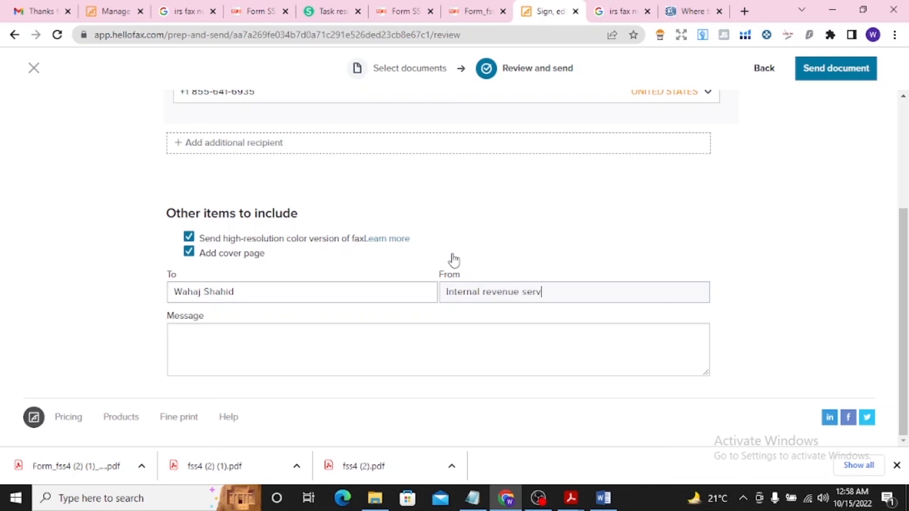
type("ce")
Review the fax recipient, included items and cover page fields, and bring up the completed Form SS-4 PDF
left_click_drag(906, 274, 906, 196)
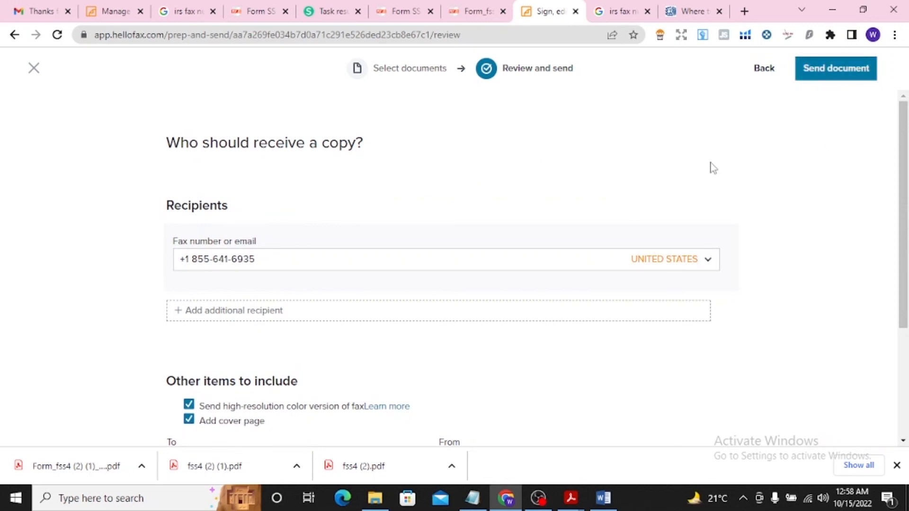
scroll(898, 176, "down", 4)
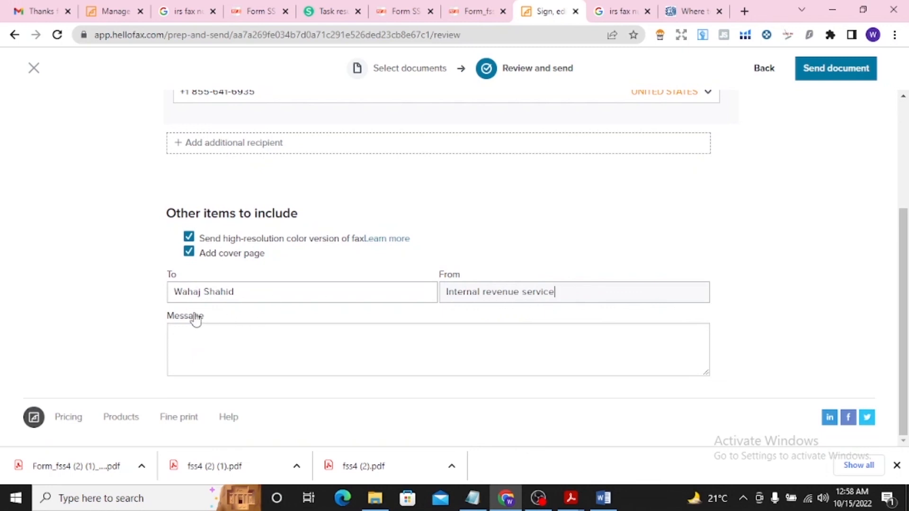
left_click_drag(904, 358, 906, 256)
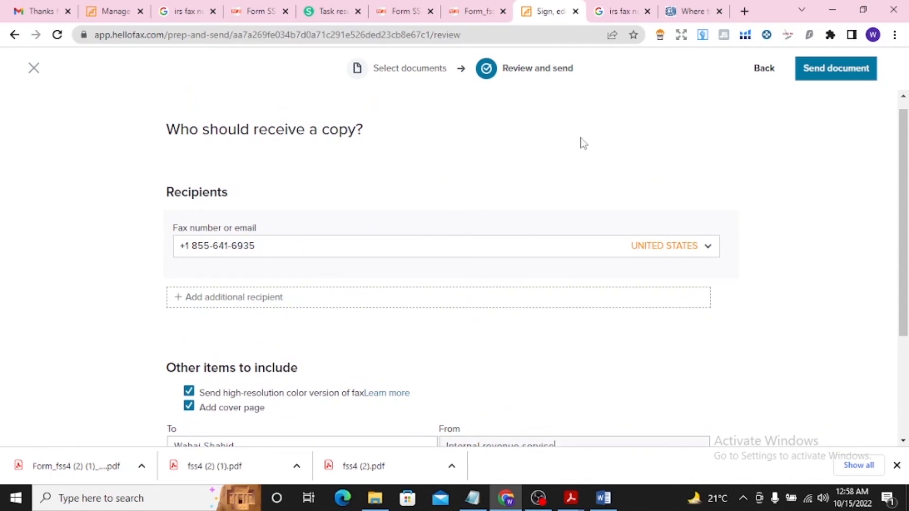
scroll(905, 196, "down", 3)
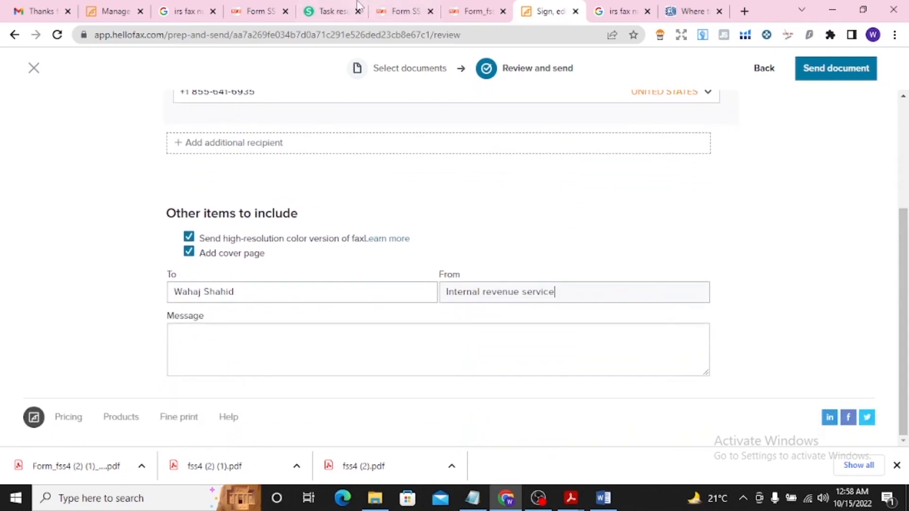
left_click(406, 11)
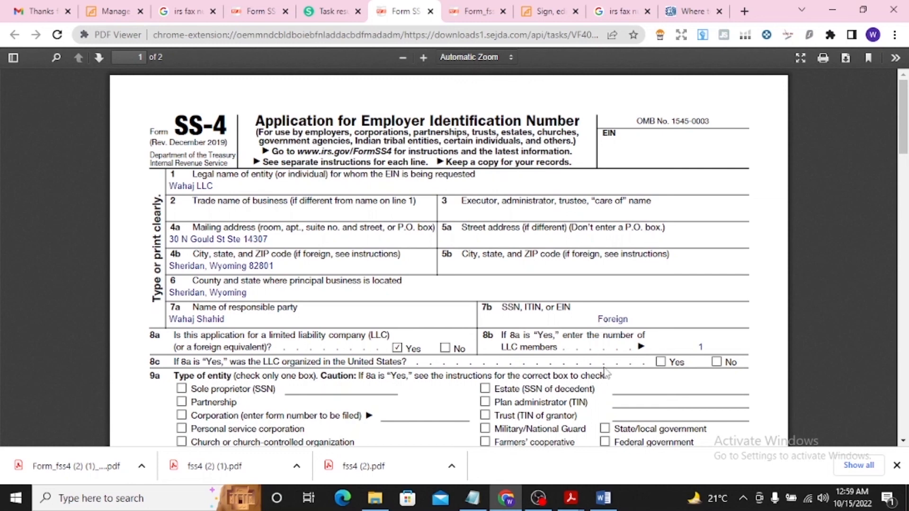
left_click(538, 499)
left_click(822, 362)
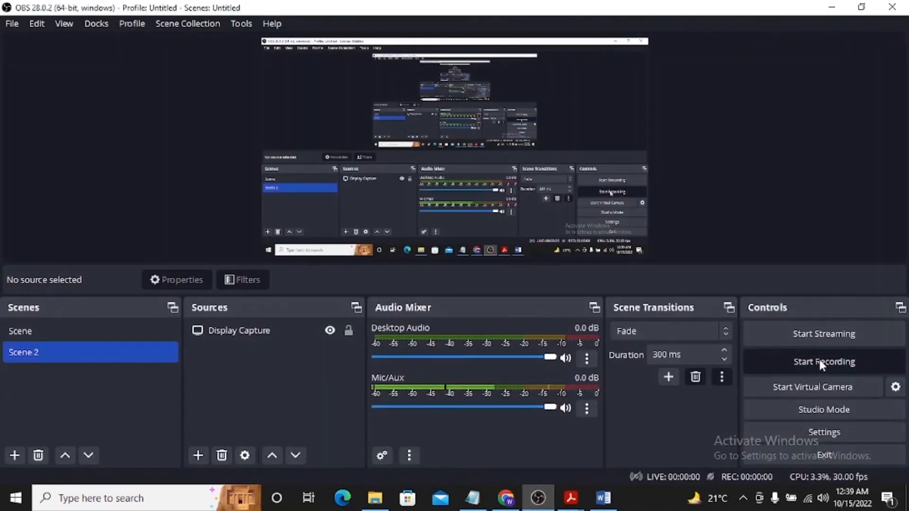